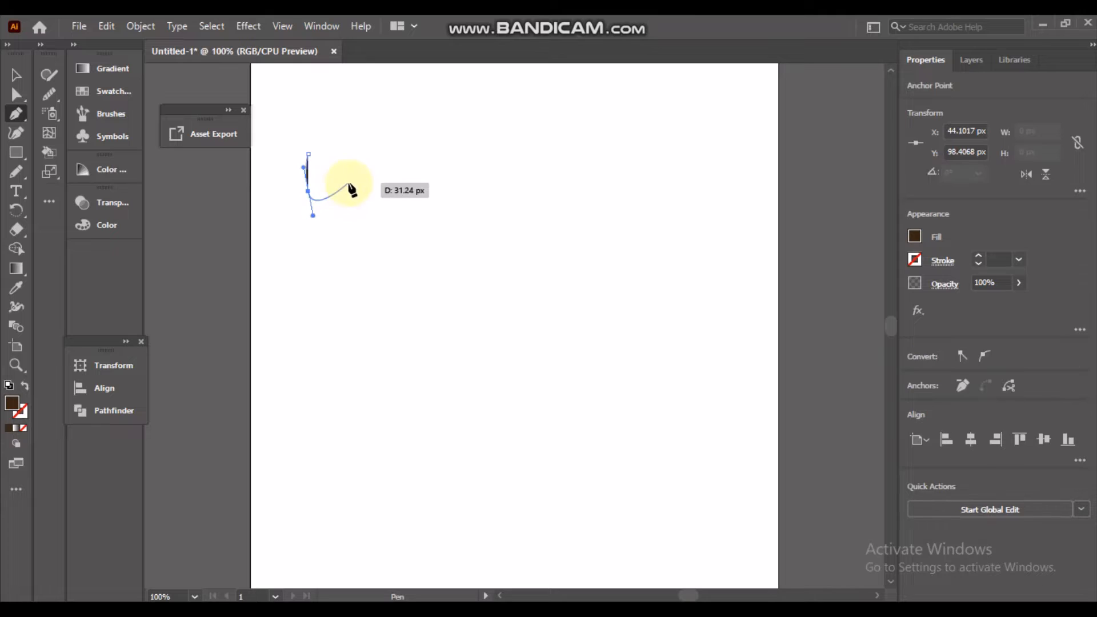
- Continue the Pen path to the right as a wavy dripping edge, ending with a long narrow drip
click(342, 192)
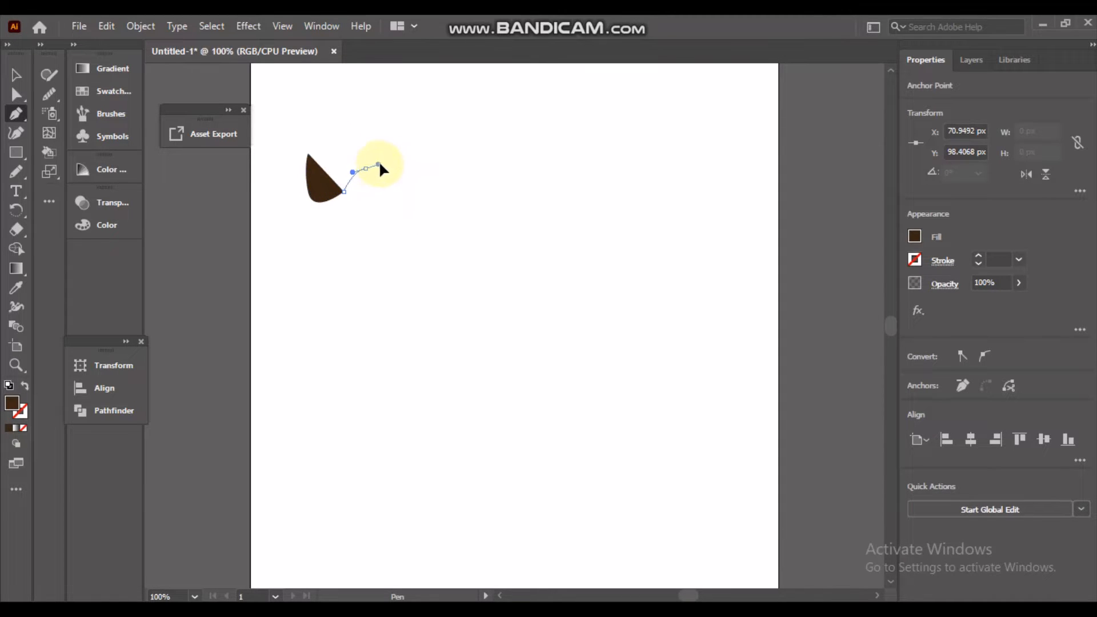
key(ctrl+z)
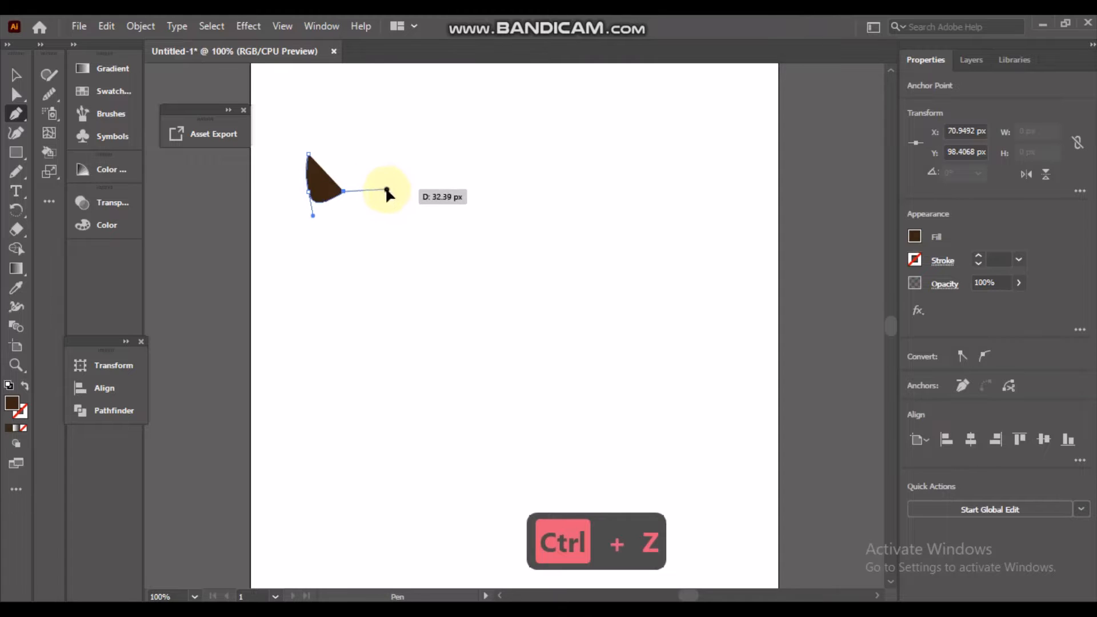
drag(395, 210, 455, 234)
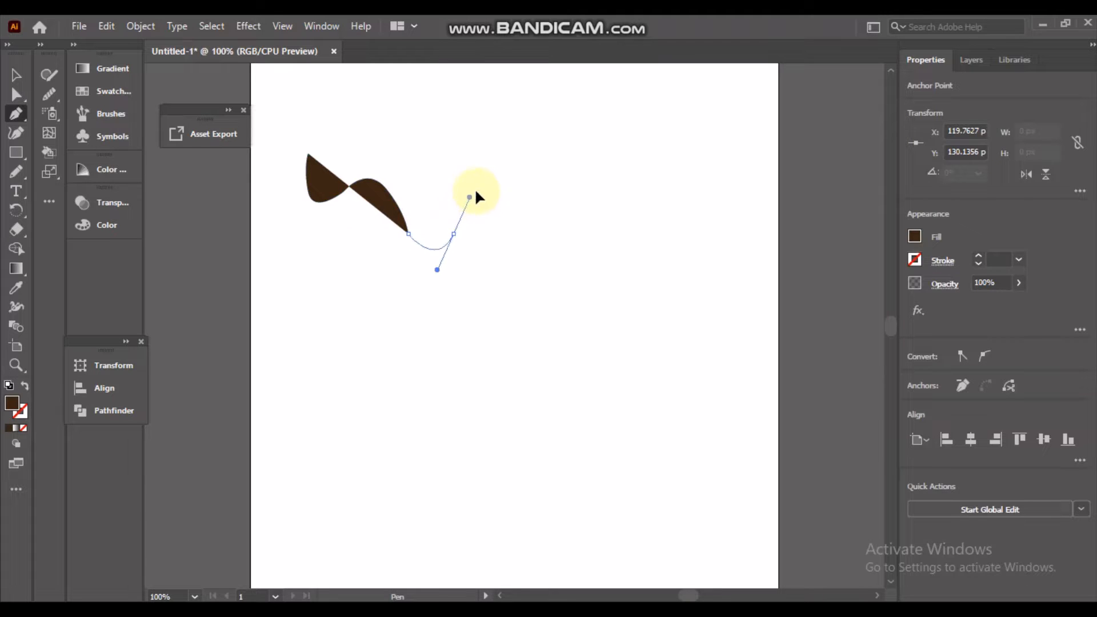
drag(476, 191, 501, 343)
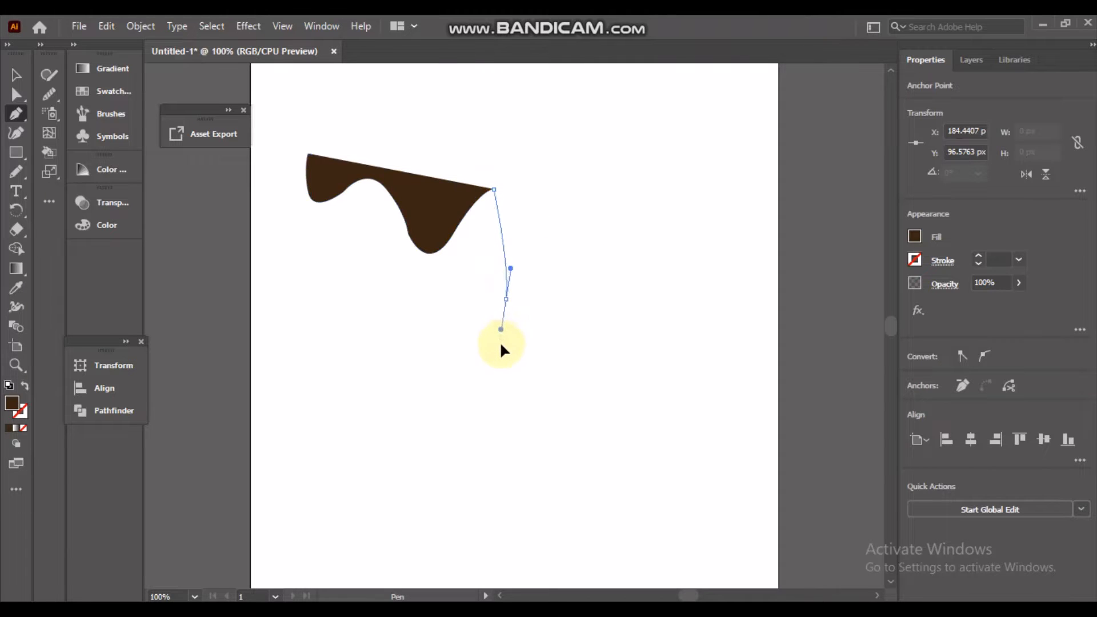
drag(476, 418, 479, 428)
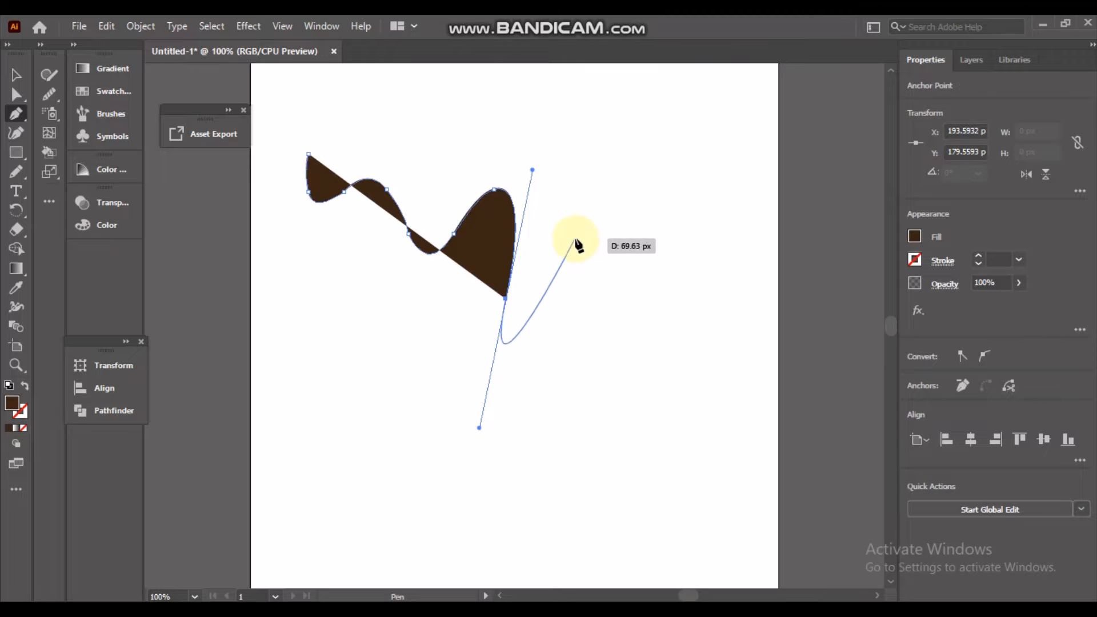
click(507, 299)
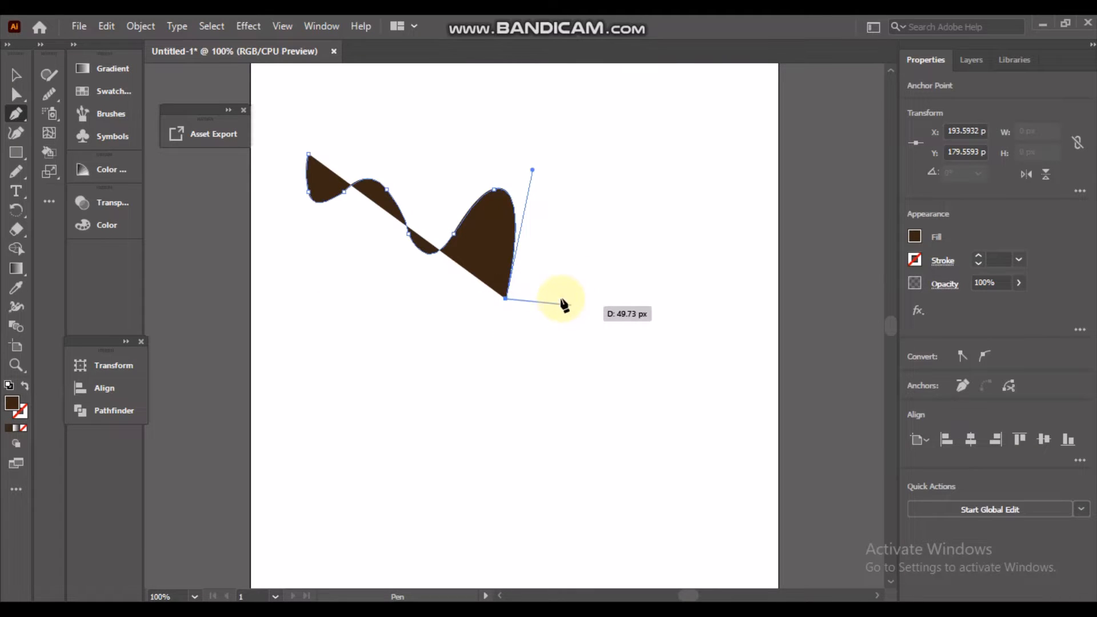
drag(552, 299, 562, 238)
drag(581, 180, 598, 160)
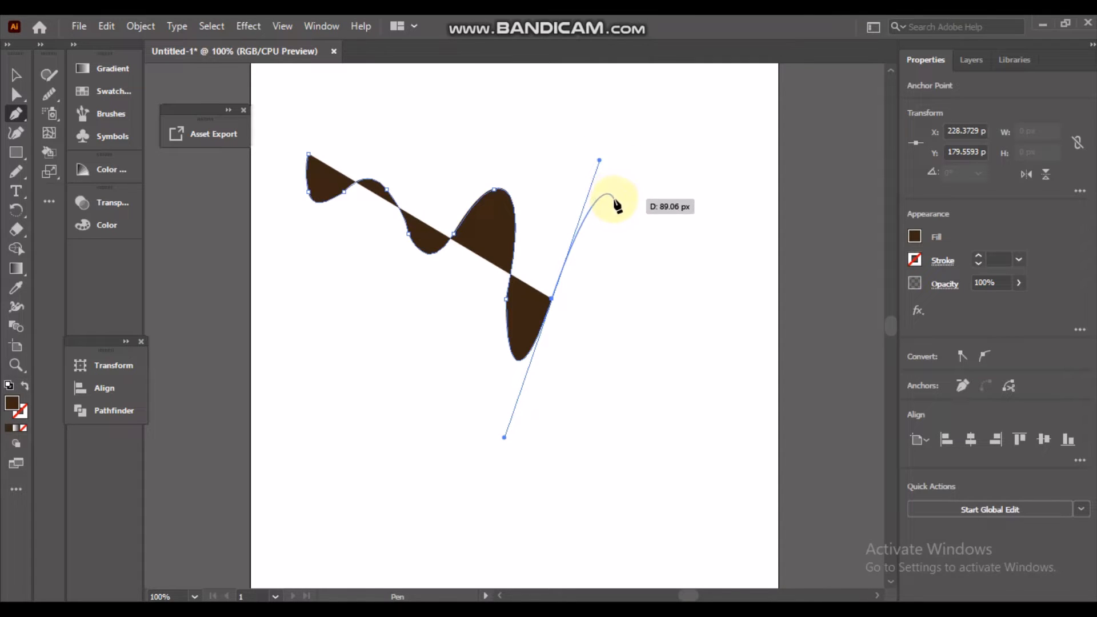
drag(614, 199, 642, 223)
key(ctrl+z)
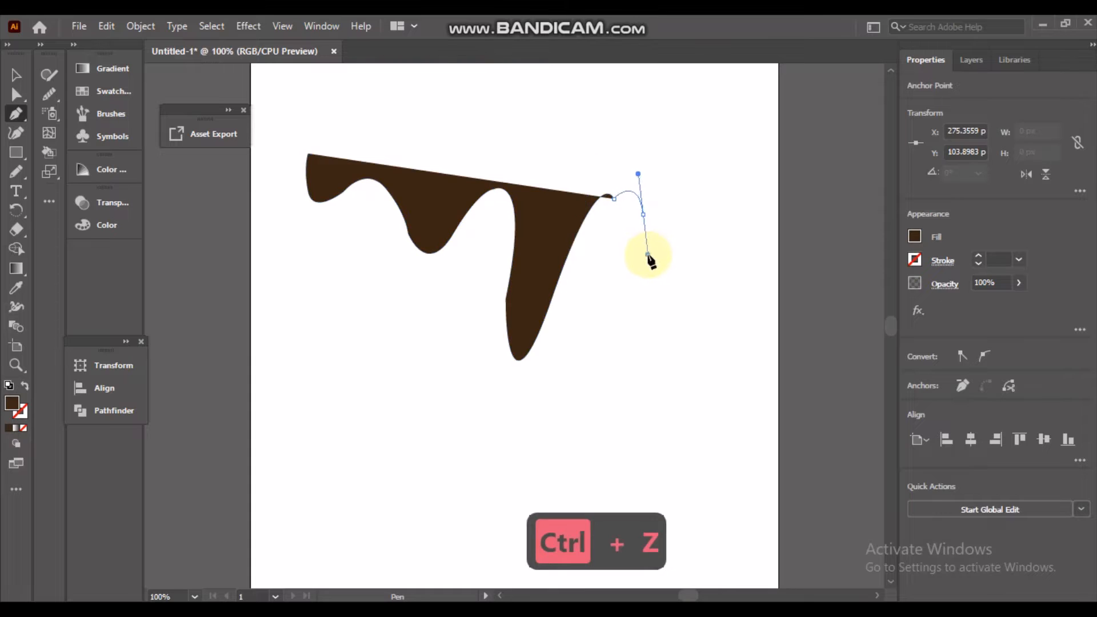
drag(651, 261, 649, 257)
key(ctrl+z)
key(ctrl+z)
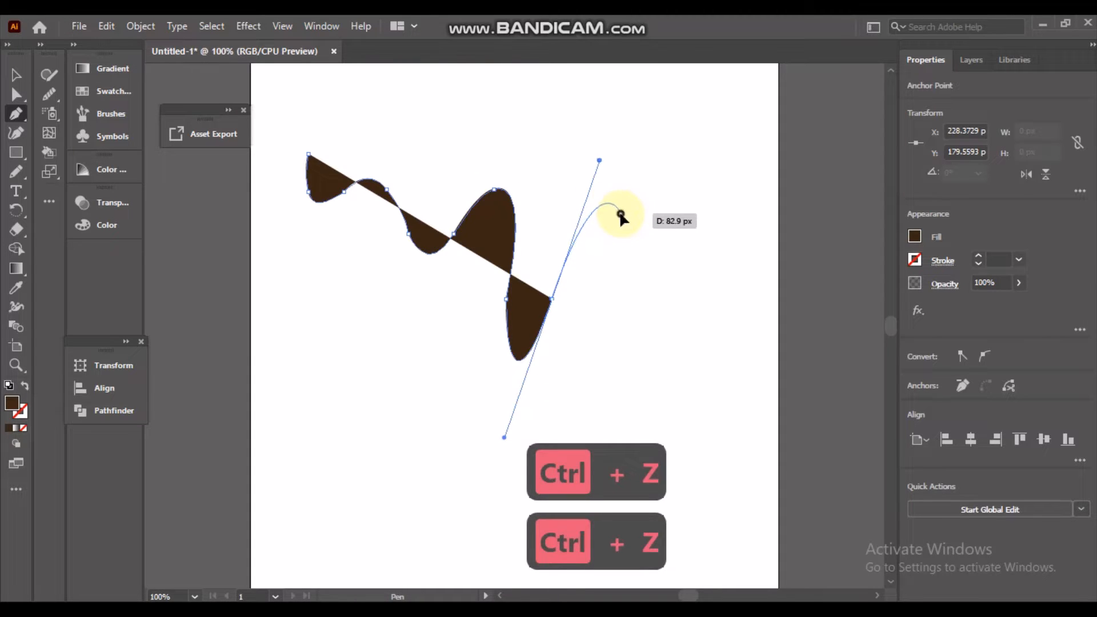
- Add a short drip at the right end of the path and close the shape with a wide domed curve on top
click(620, 214)
drag(655, 218, 669, 194)
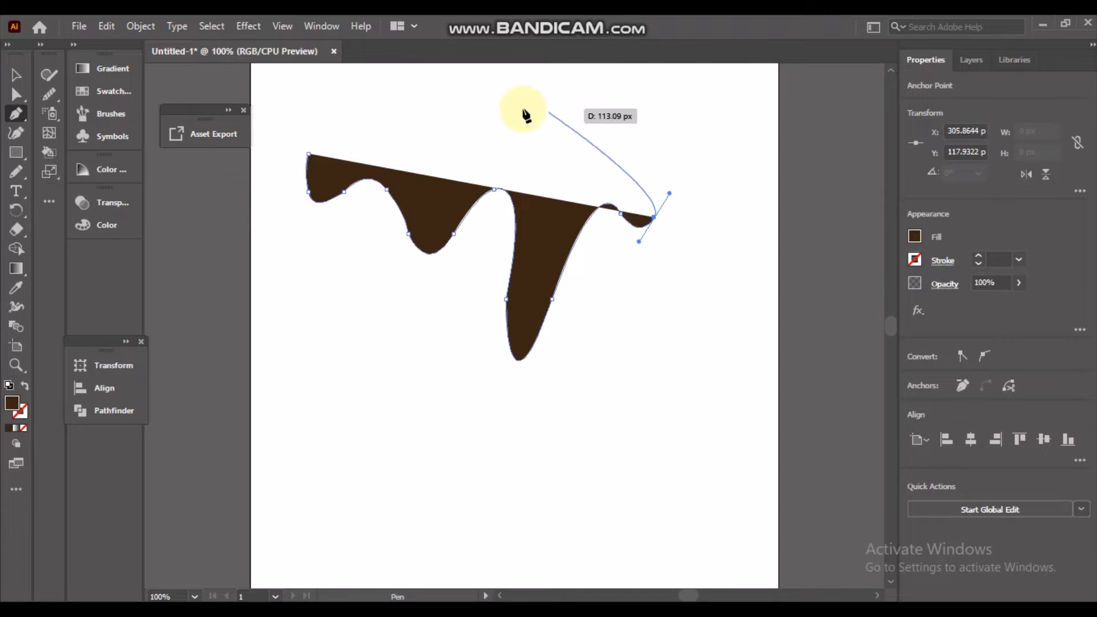
drag(309, 154, 277, 238)
key(ctrl+z)
scroll(416, 243, down, 1)
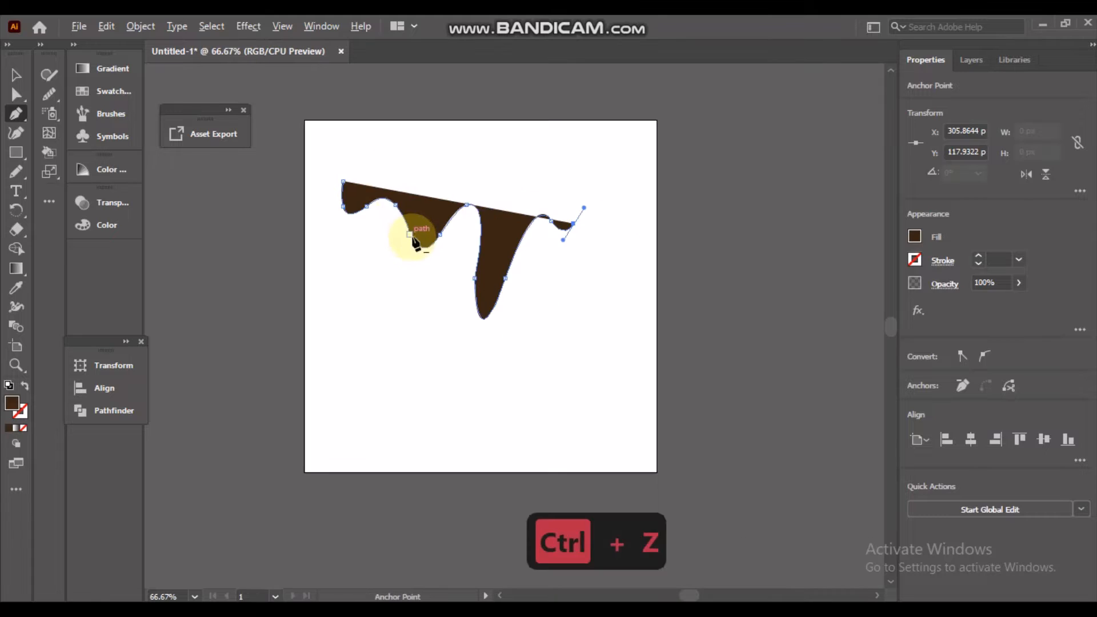
drag(343, 182, 212, 351)
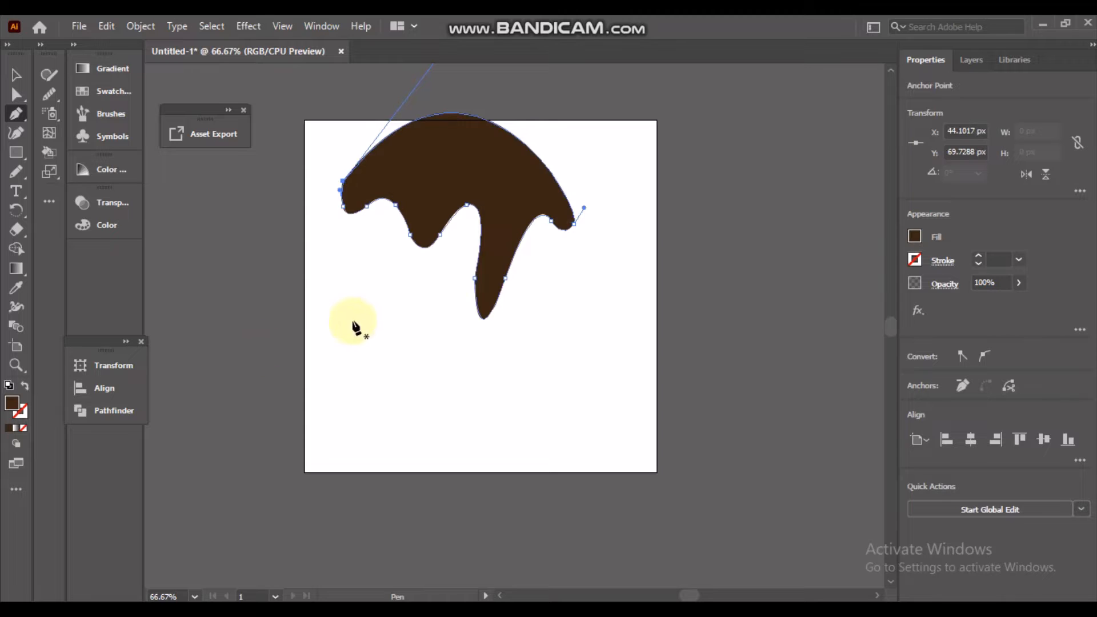
- Move the dripping shape down and right onto the artboard, and swap its brown fill to a 9 pt stroke
key(v)
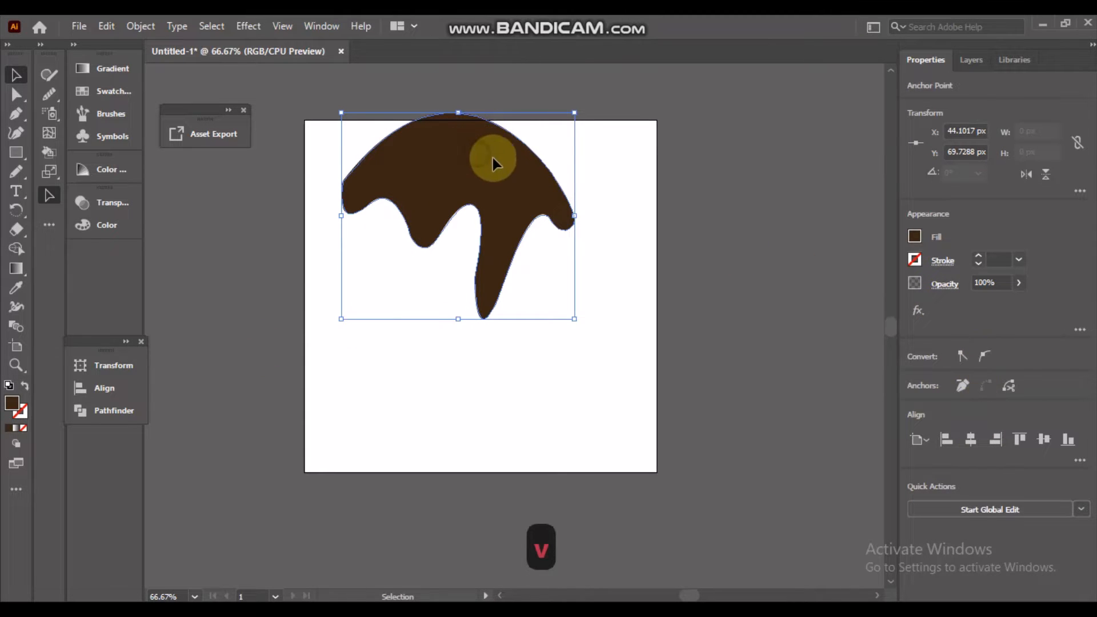
drag(493, 158, 519, 165)
click(913, 236)
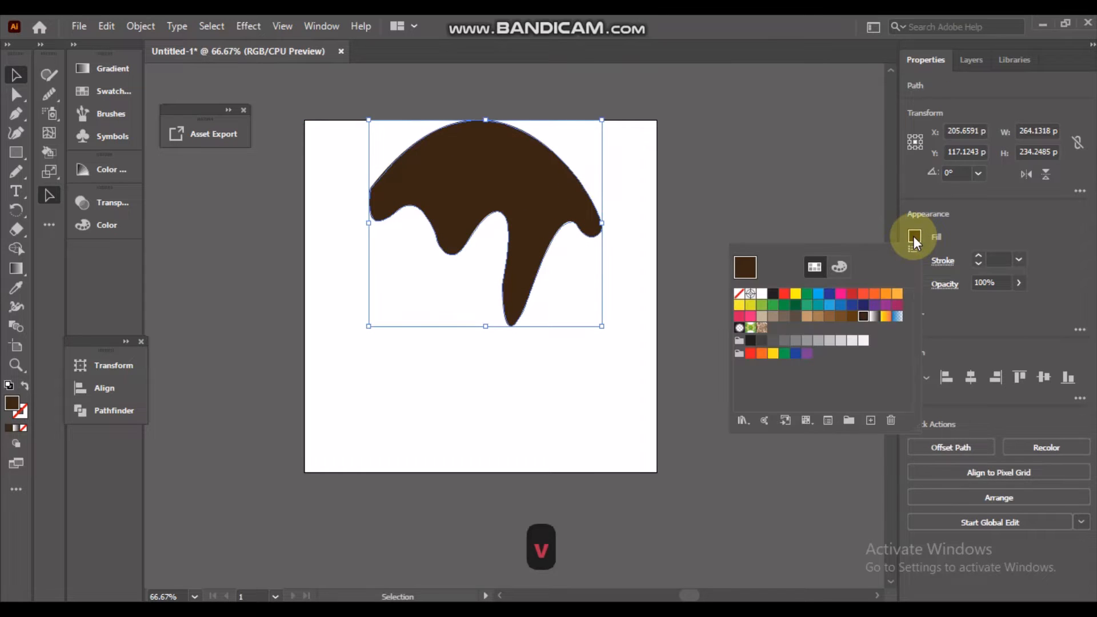
click(24, 385)
click(1020, 260)
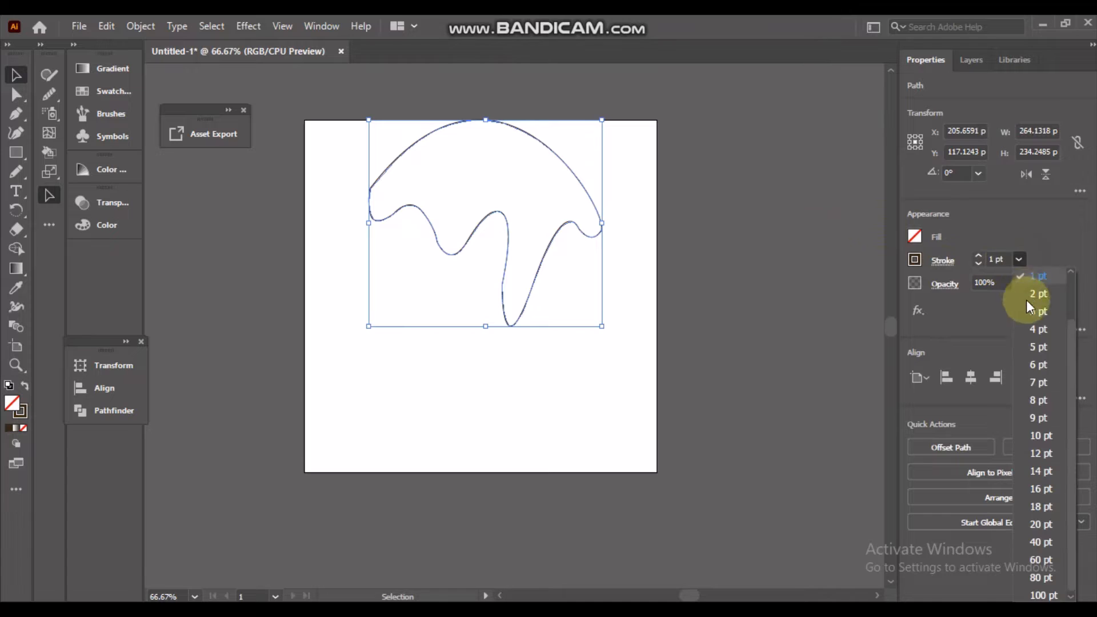
click(1046, 381)
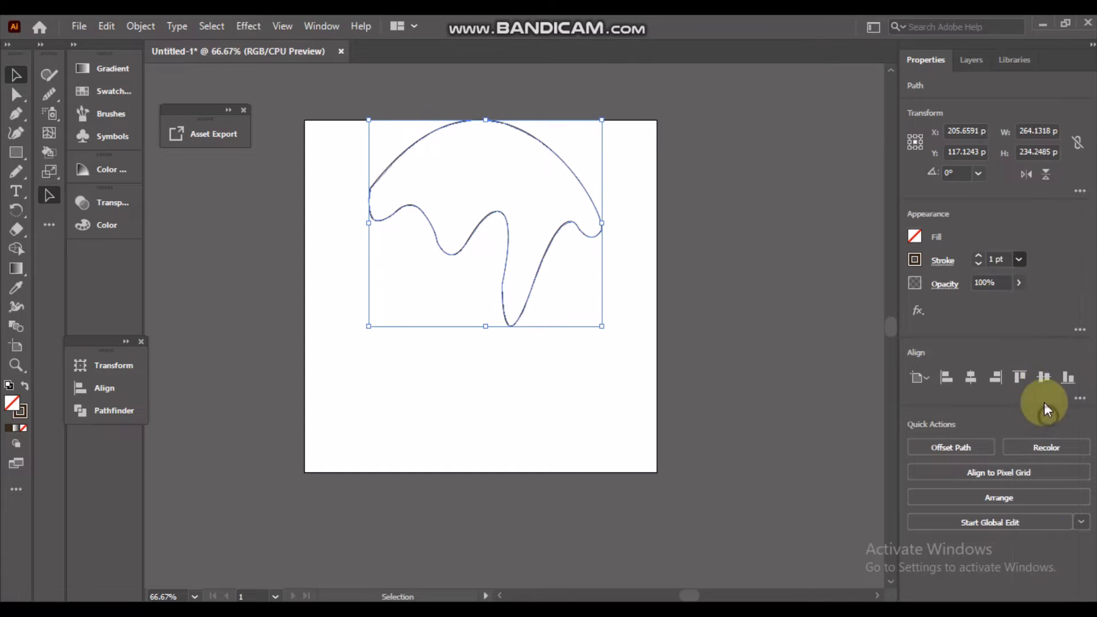
- Fill the dripping shape with the pink swatch
click(914, 235)
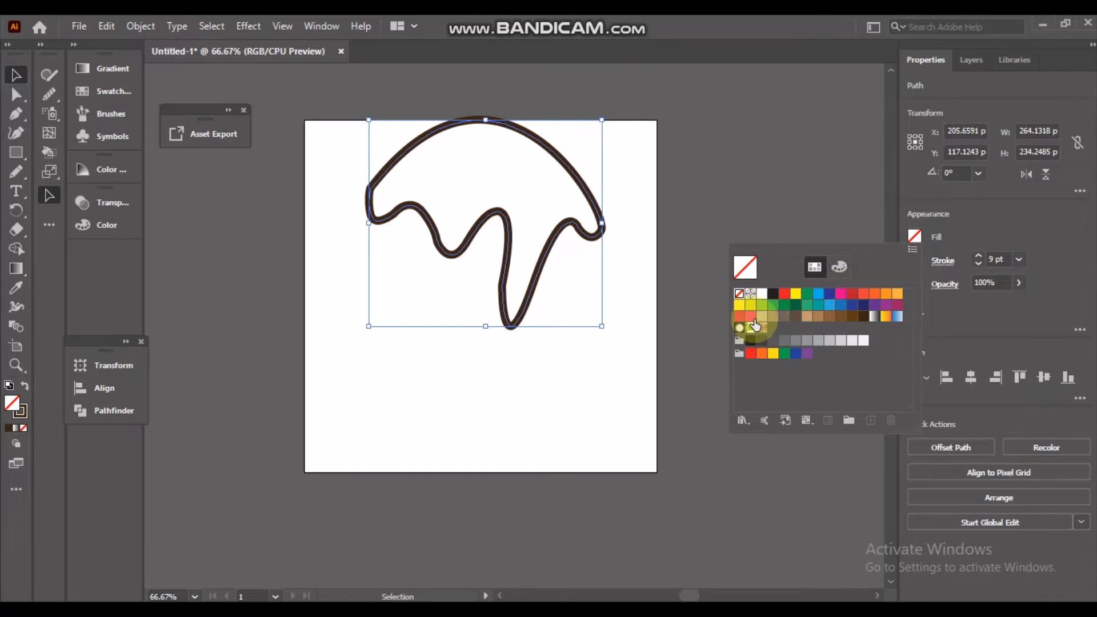
click(752, 318)
click(922, 238)
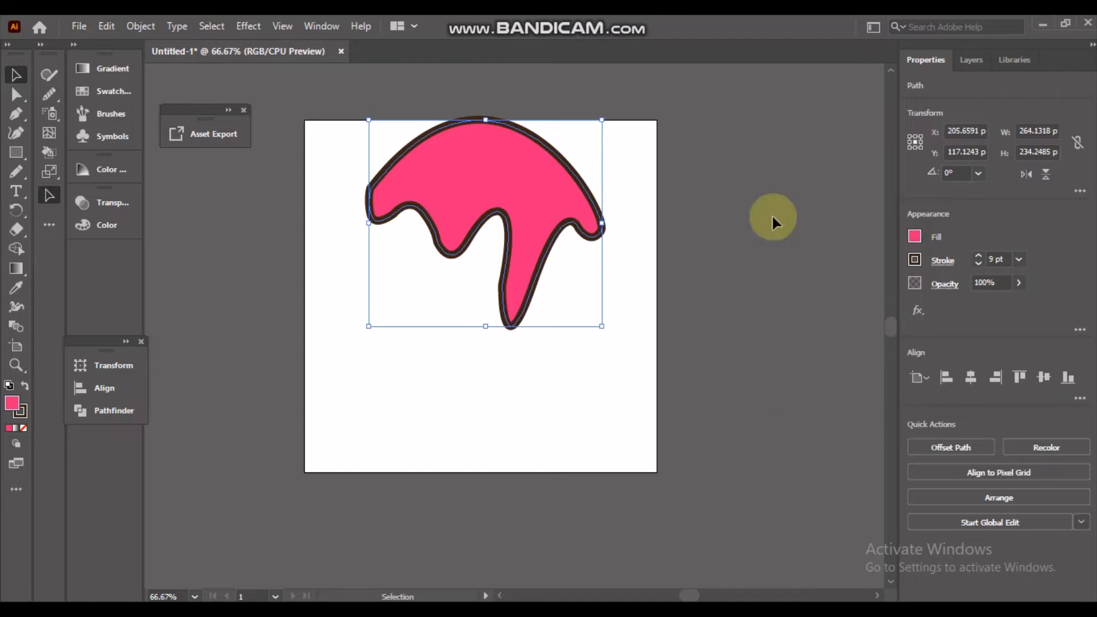
- Smooth the dripping shape's outline with the Smooth tool, rounding the left corner, the drips and the long drip's side
drag(56, 99, 98, 110)
drag(370, 194, 373, 210)
scroll(373, 209, up, 4)
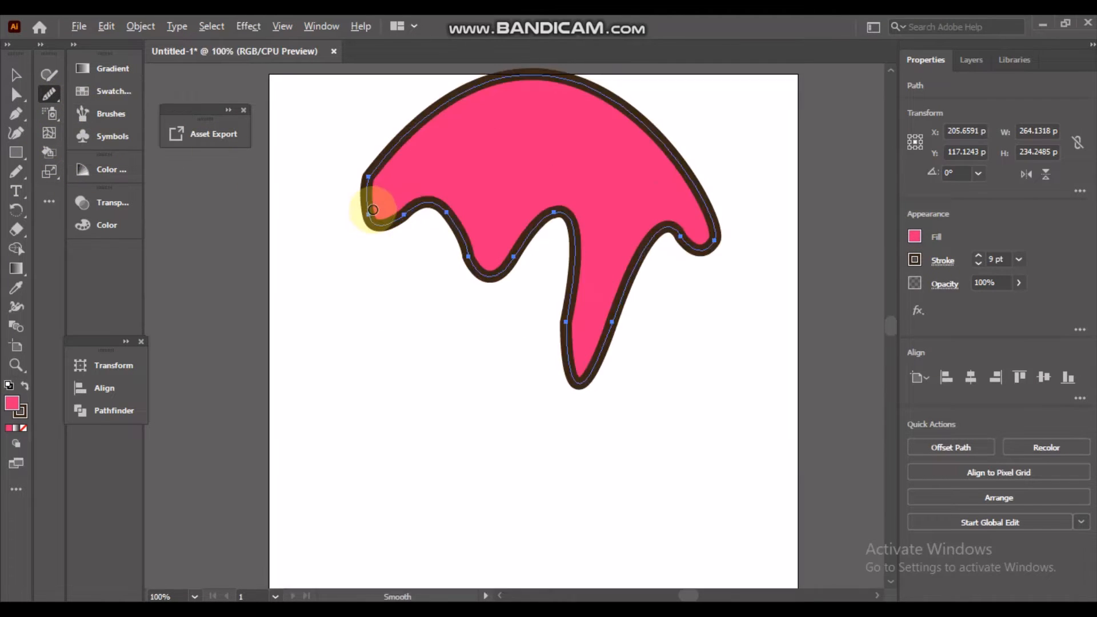
mouse_move(362, 141)
mouse_down()
mouse_move(366, 100)
mouse_move(338, 204)
mouse_move(363, 214)
mouse_up()
mouse_move(451, 251)
mouse_down()
mouse_move(373, 128)
mouse_move(355, 191)
mouse_move(440, 233)
mouse_move(583, 267)
mouse_move(737, 408)
mouse_move(845, 306)
mouse_move(816, 311)
mouse_up()
scroll(757, 303, down, 1)
scroll(757, 303, down, 3)
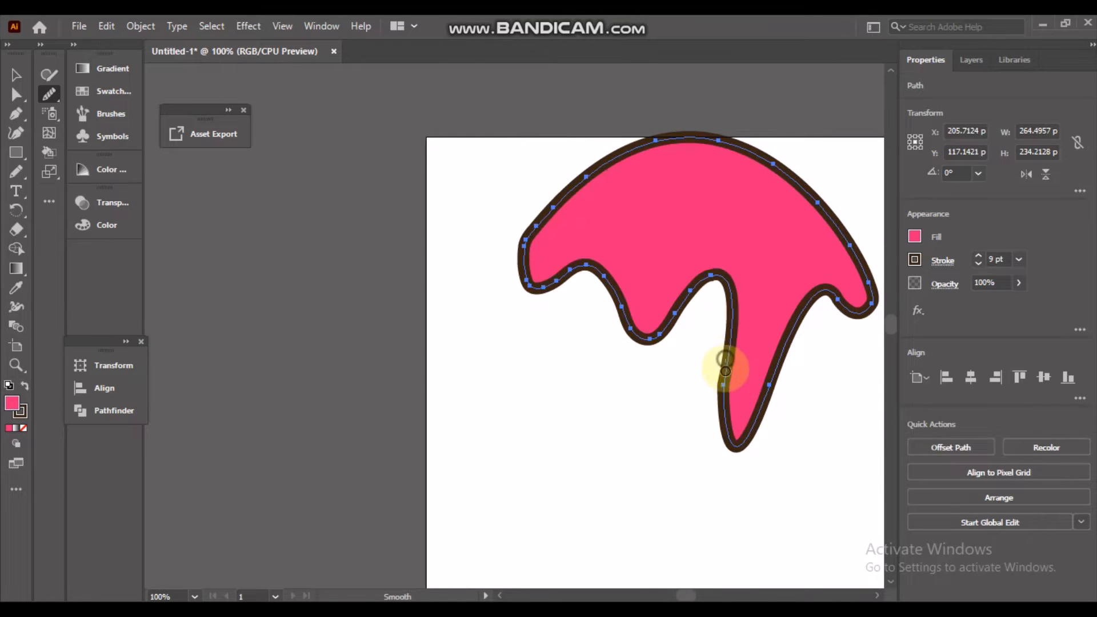
mouse_move(725, 371)
mouse_down()
mouse_move(735, 440)
mouse_move(808, 318)
mouse_up()
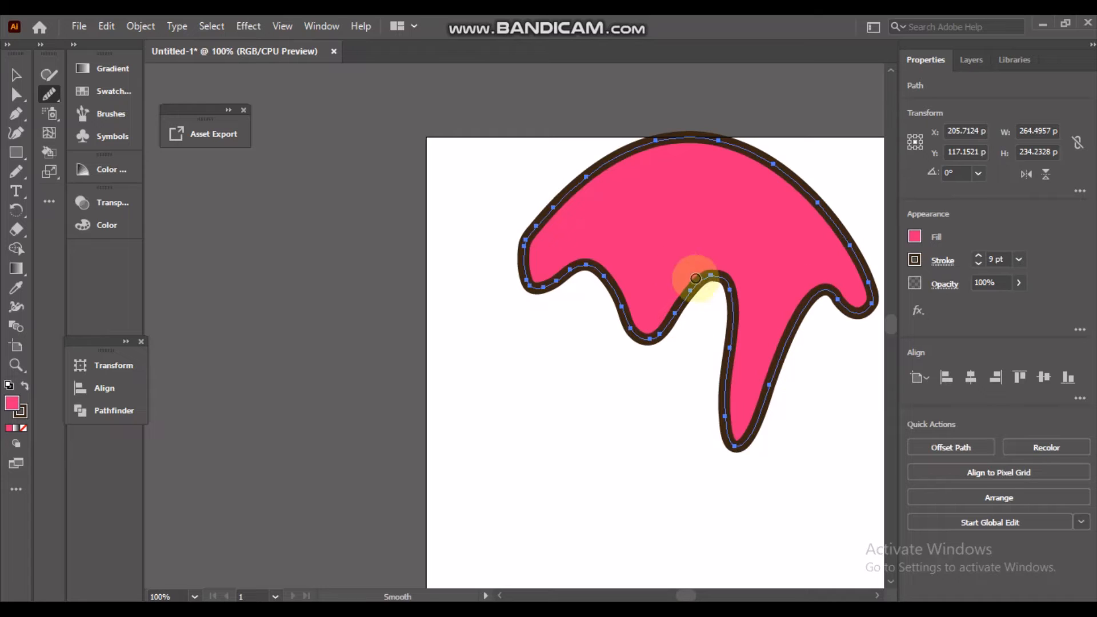
drag(538, 227, 509, 286)
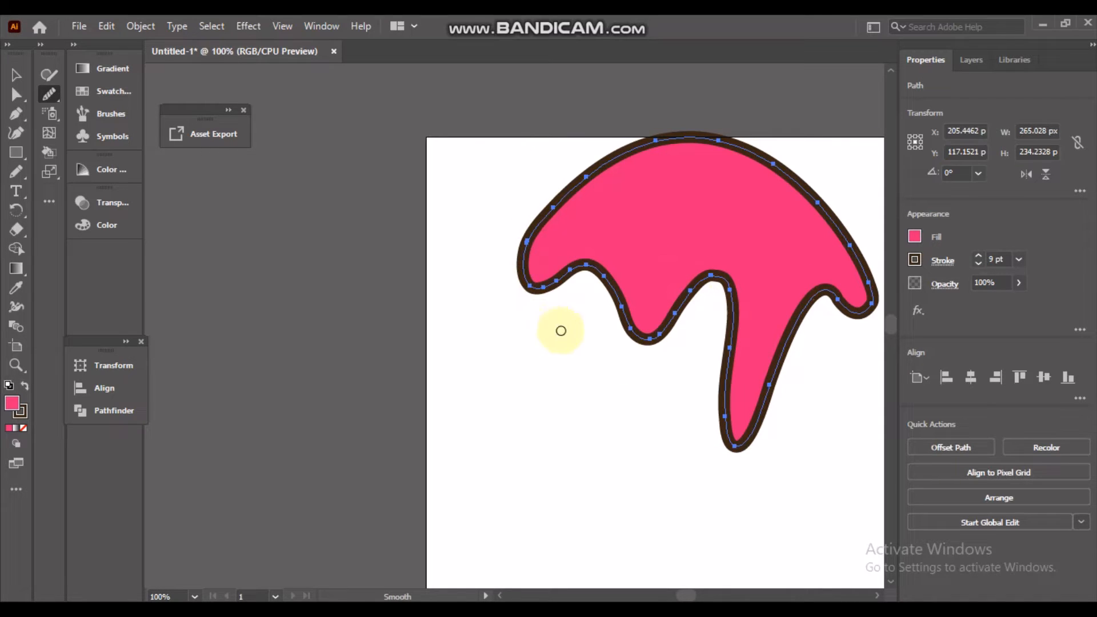
- Draw a closed, thin curved highlight with the Pen tool near the pink shape's upper-left edge, about 46 x 27 px
key(ctrl+1)
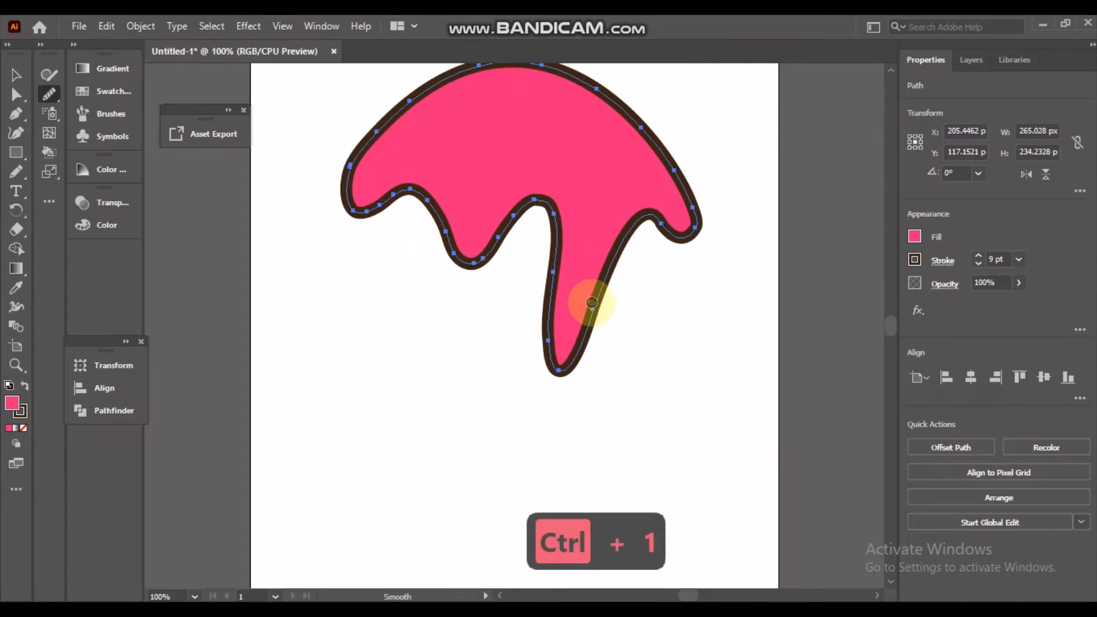
scroll(592, 303, up, 2)
click(16, 113)
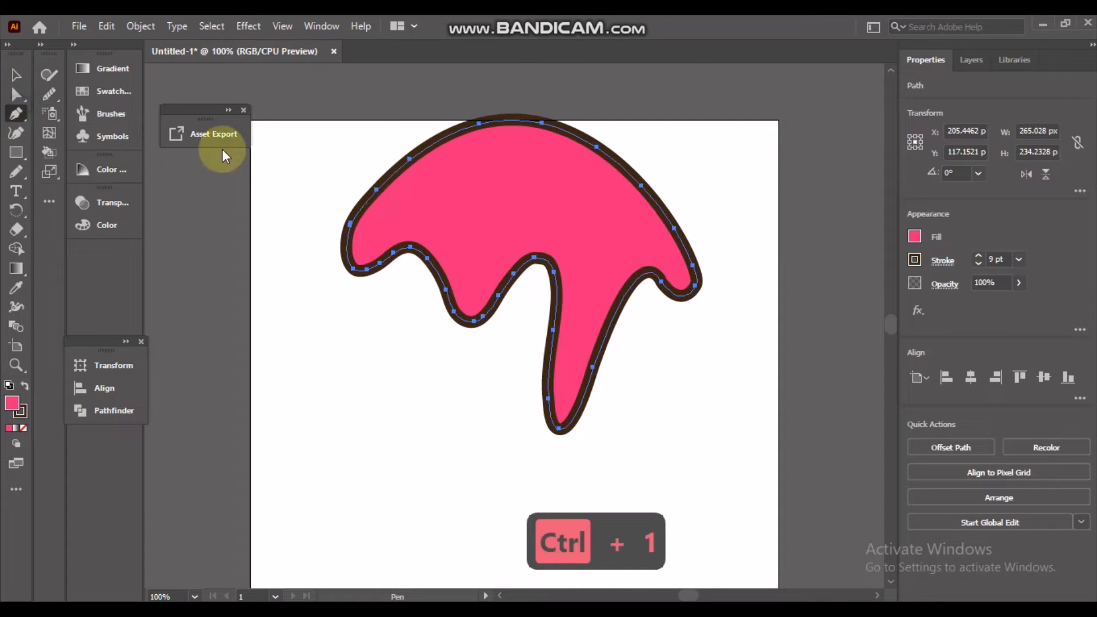
click(403, 194)
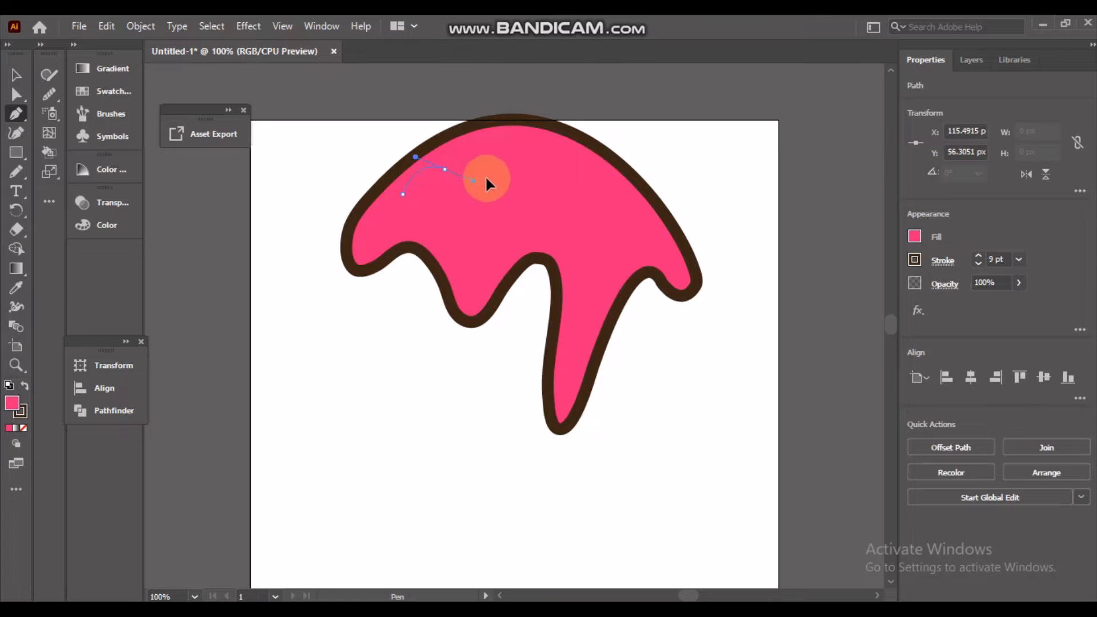
drag(488, 169, 472, 180)
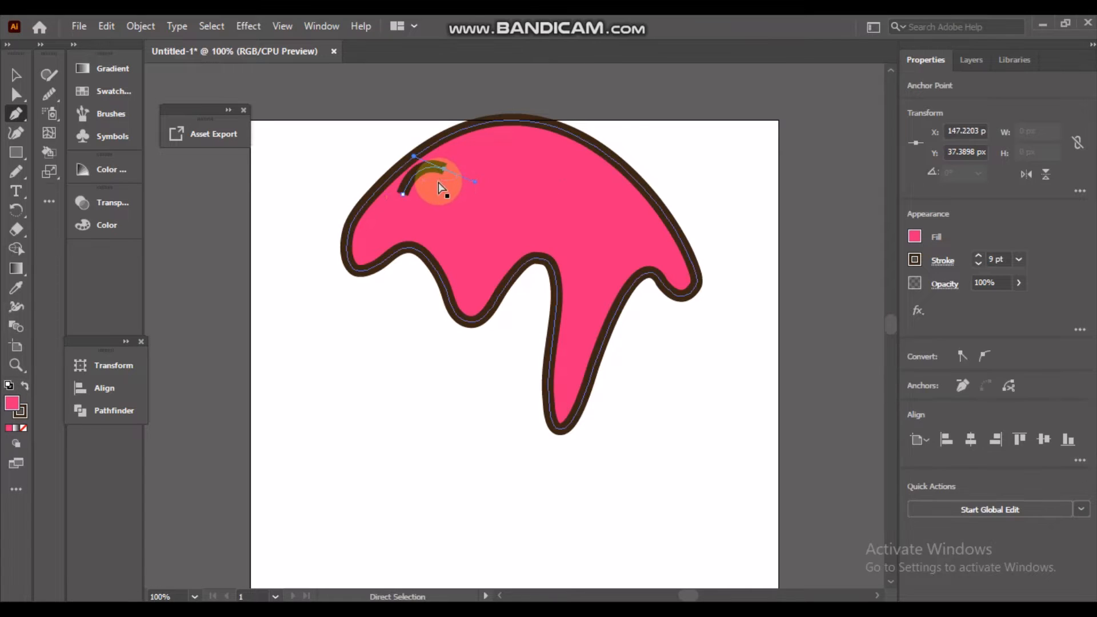
key(ctrl+z)
drag(504, 150, 514, 152)
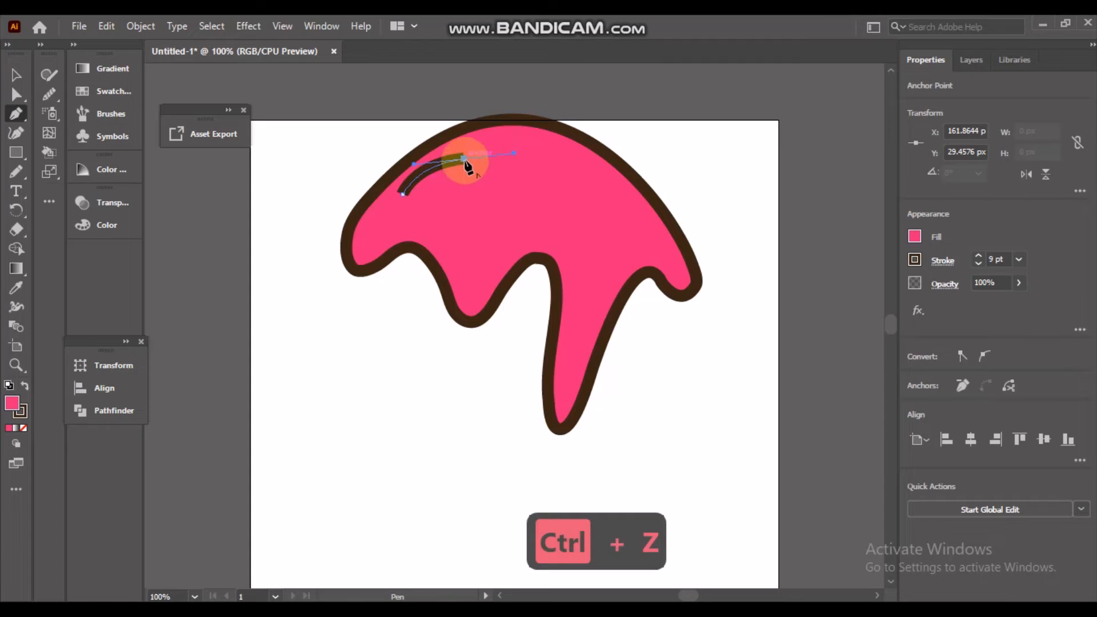
click(464, 157)
drag(395, 202, 376, 216)
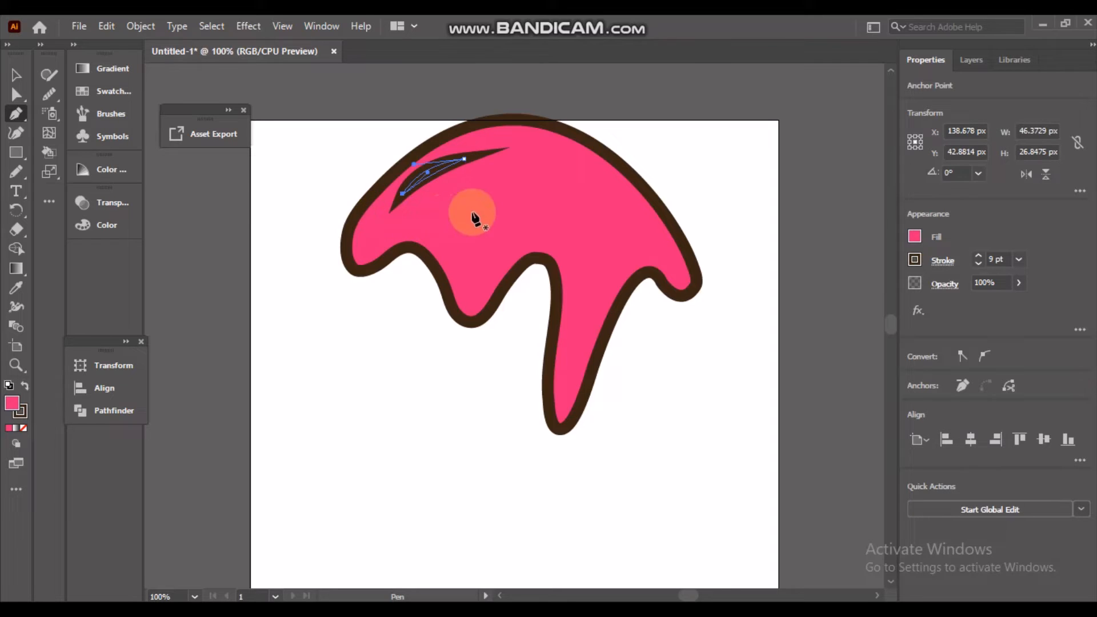
- Set both the fill and the stroke of the curved highlight to white
click(915, 237)
click(763, 294)
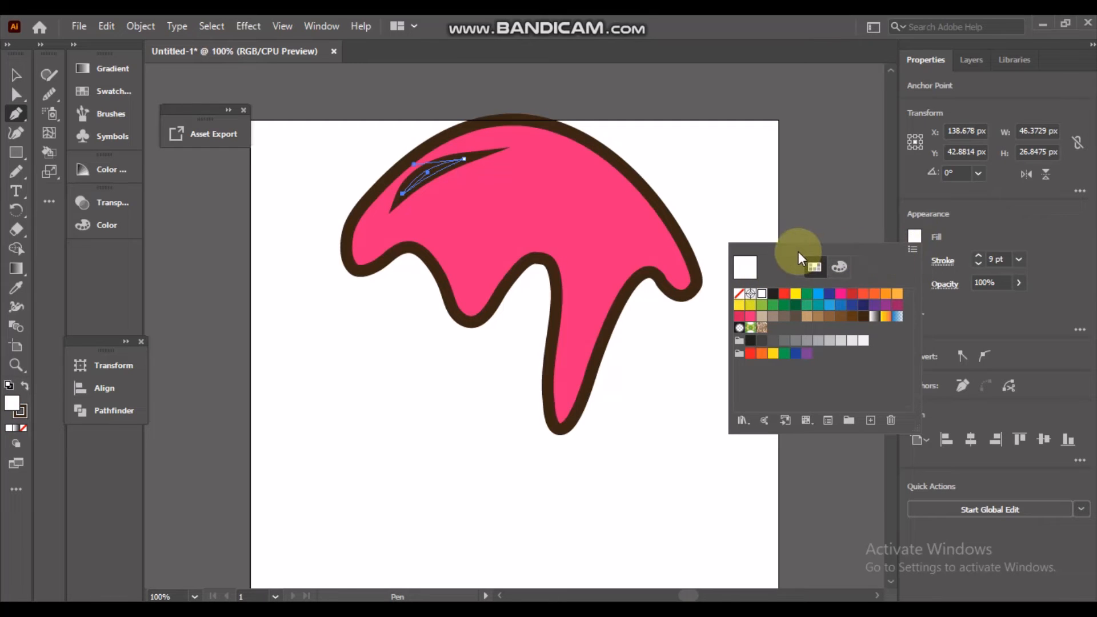
click(915, 249)
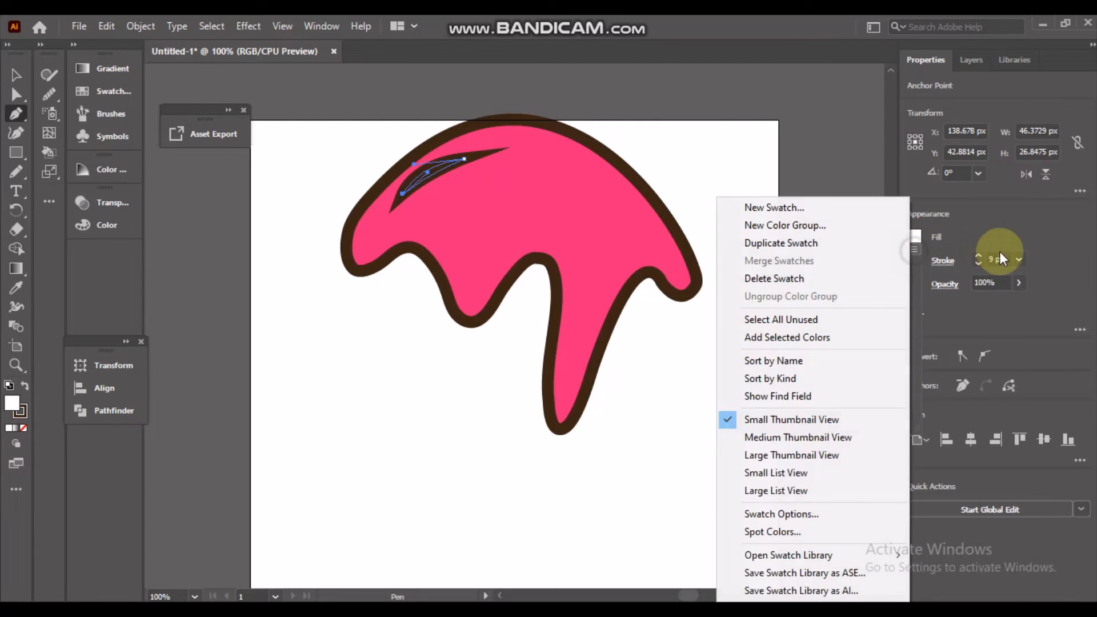
click(969, 209)
click(915, 259)
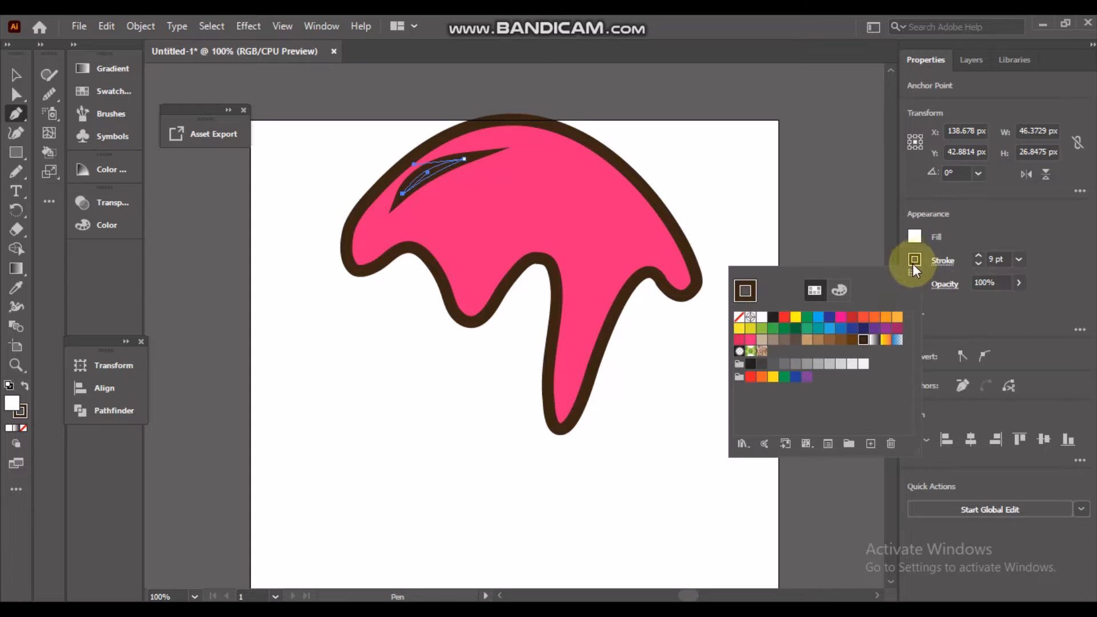
click(762, 316)
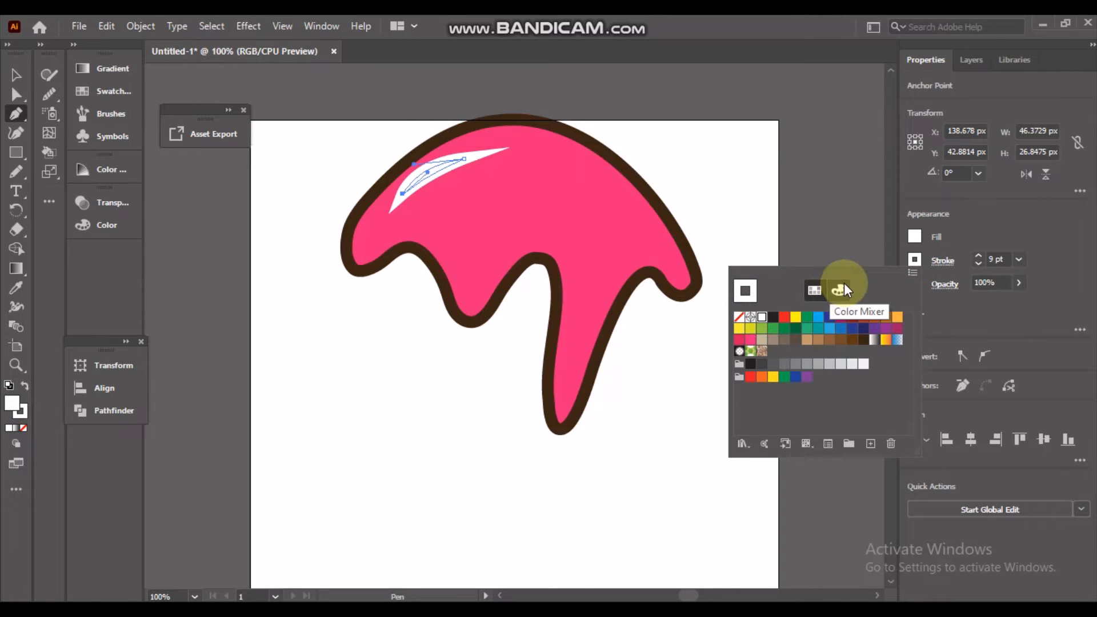
click(961, 235)
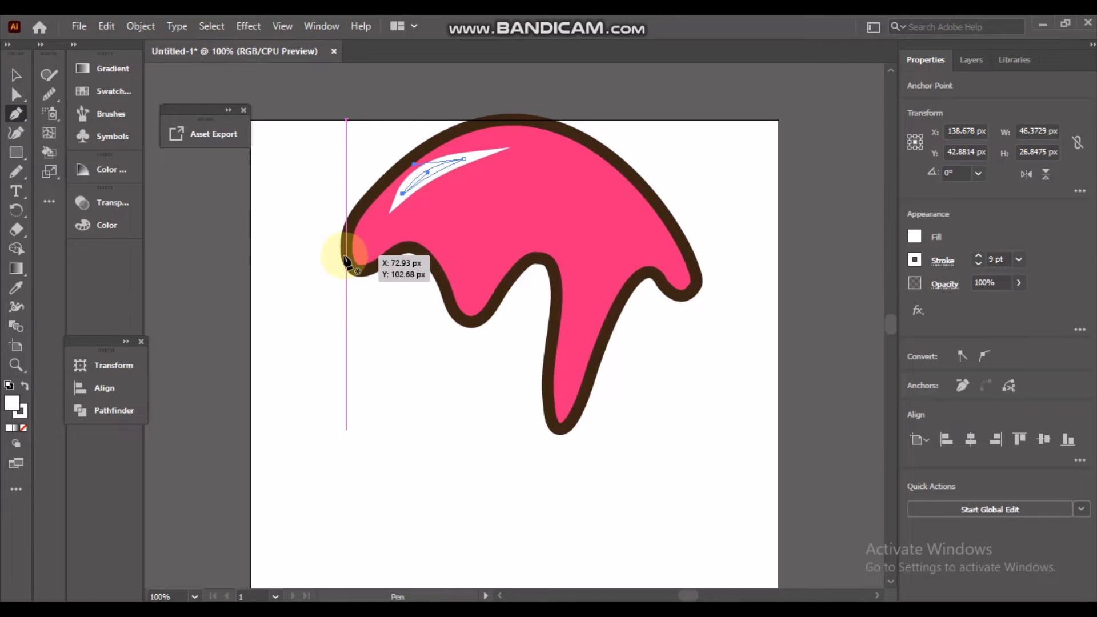
- Draw a rounded bowl-shaped curve with the Pen tool from the pink shape's left corner, below the long drip, up to its right corner
click(346, 257)
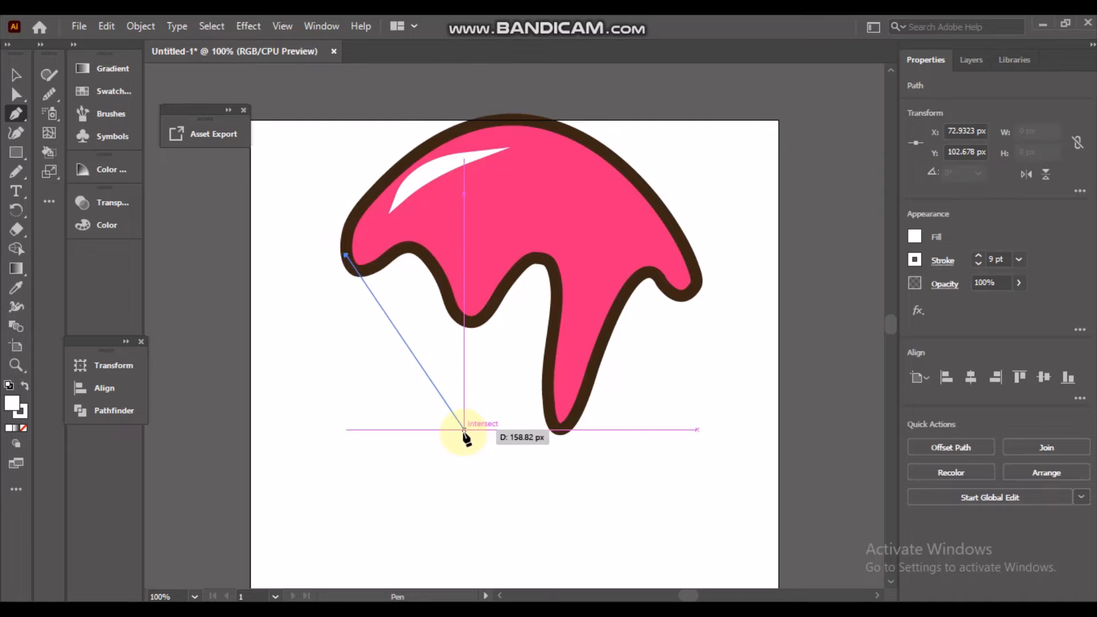
drag(464, 429, 571, 485)
key(ctrl+z)
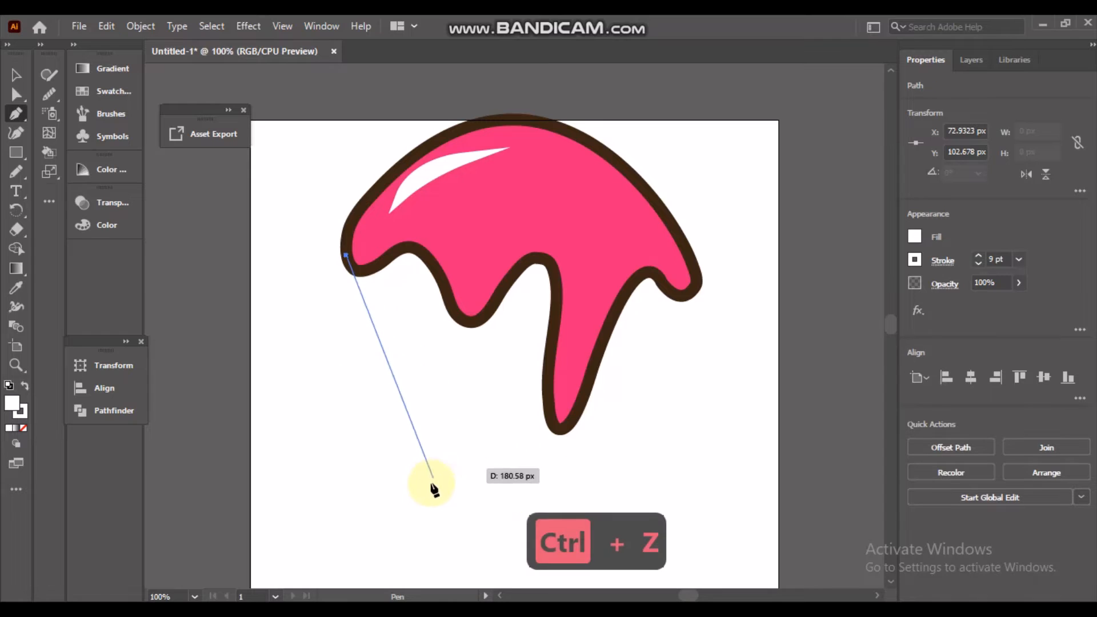
drag(426, 469, 553, 495)
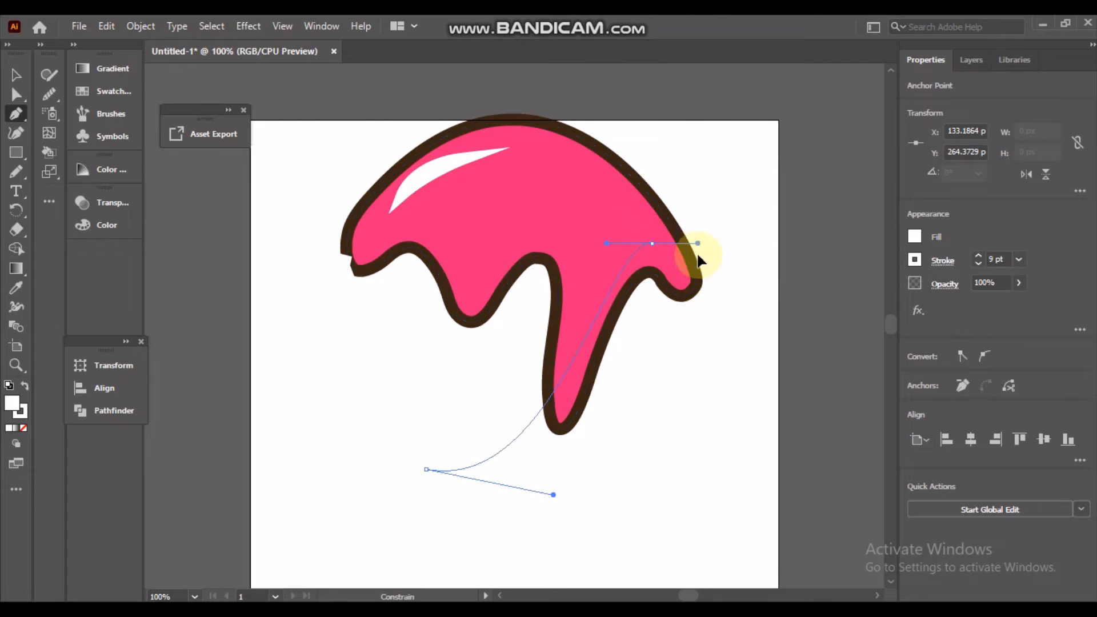
click(696, 287)
key(ctrl+shift+z)
key(ctrl+z)
drag(696, 289, 718, 270)
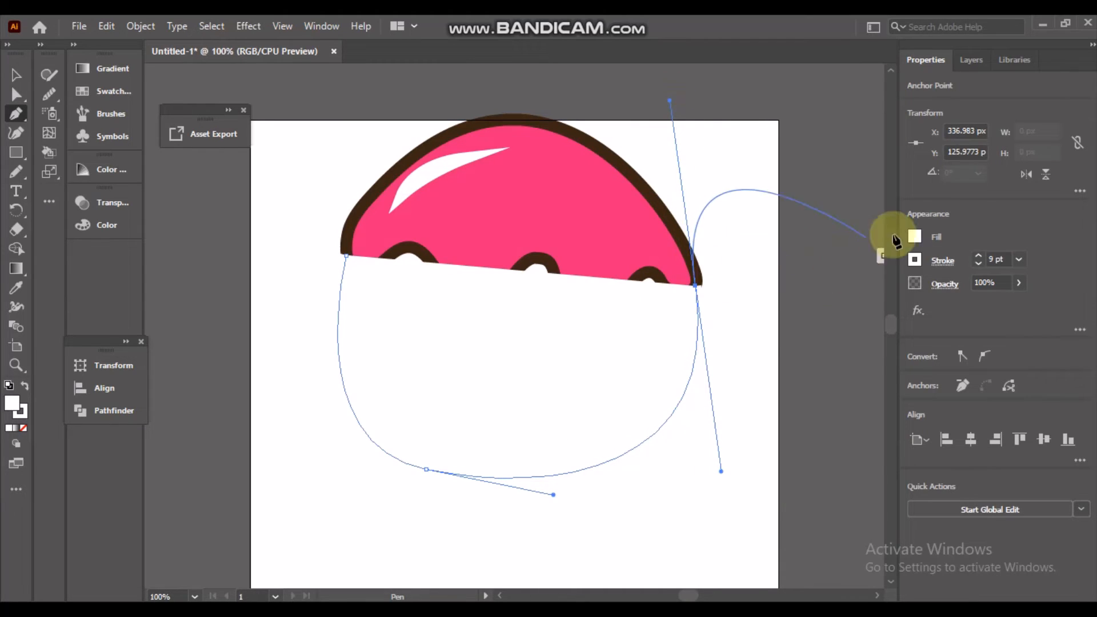
- Fill the open bowl-shaped path with the dark brown swatch
click(914, 236)
click(739, 295)
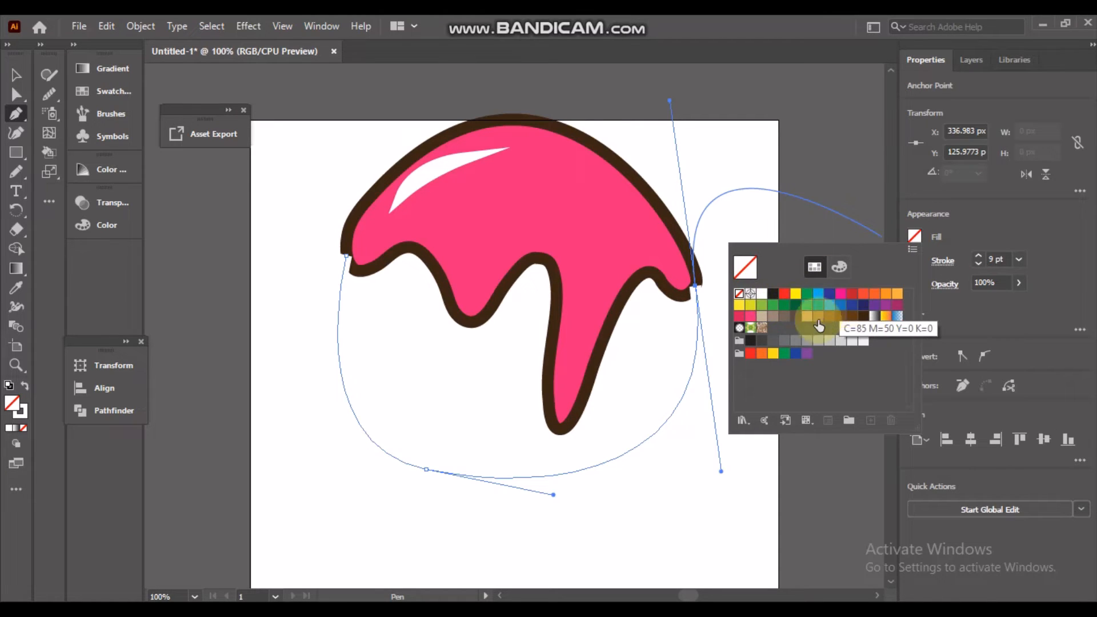
click(917, 238)
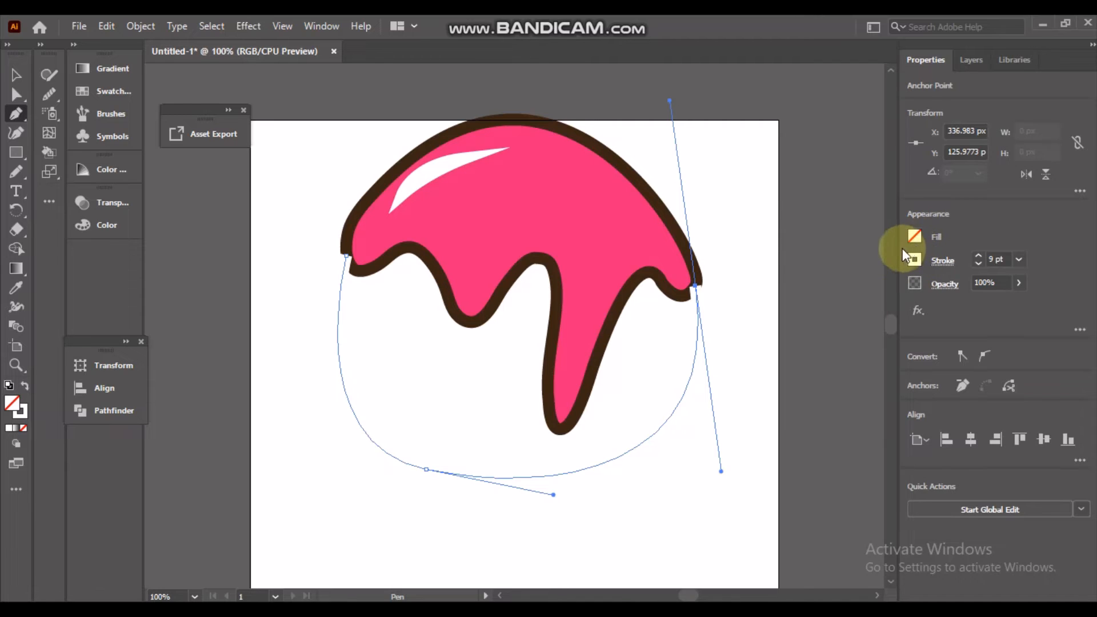
click(915, 235)
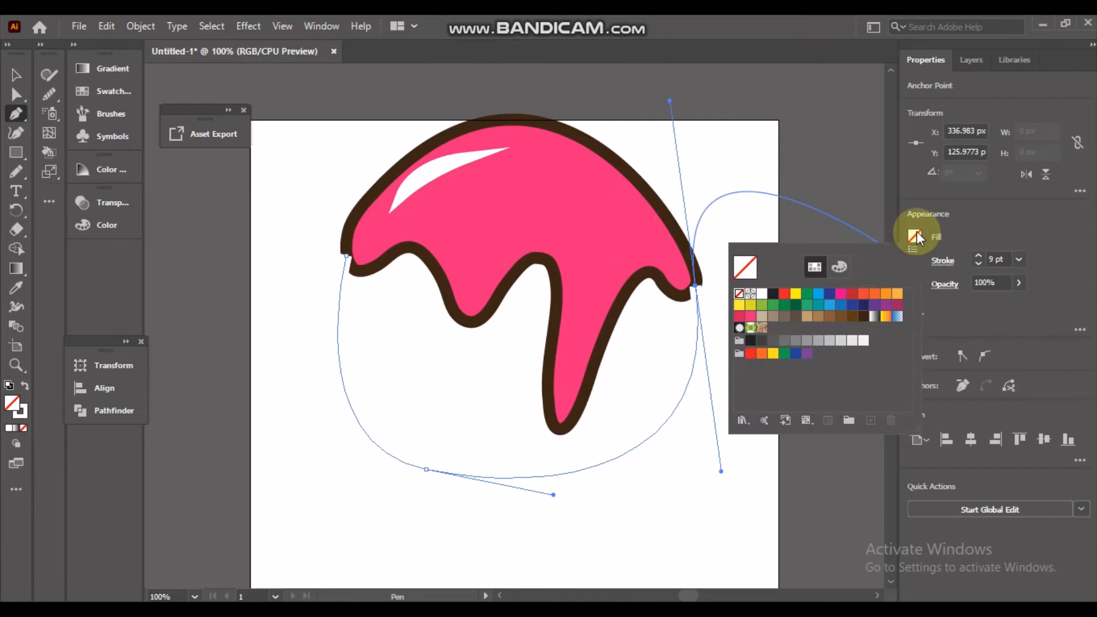
click(863, 316)
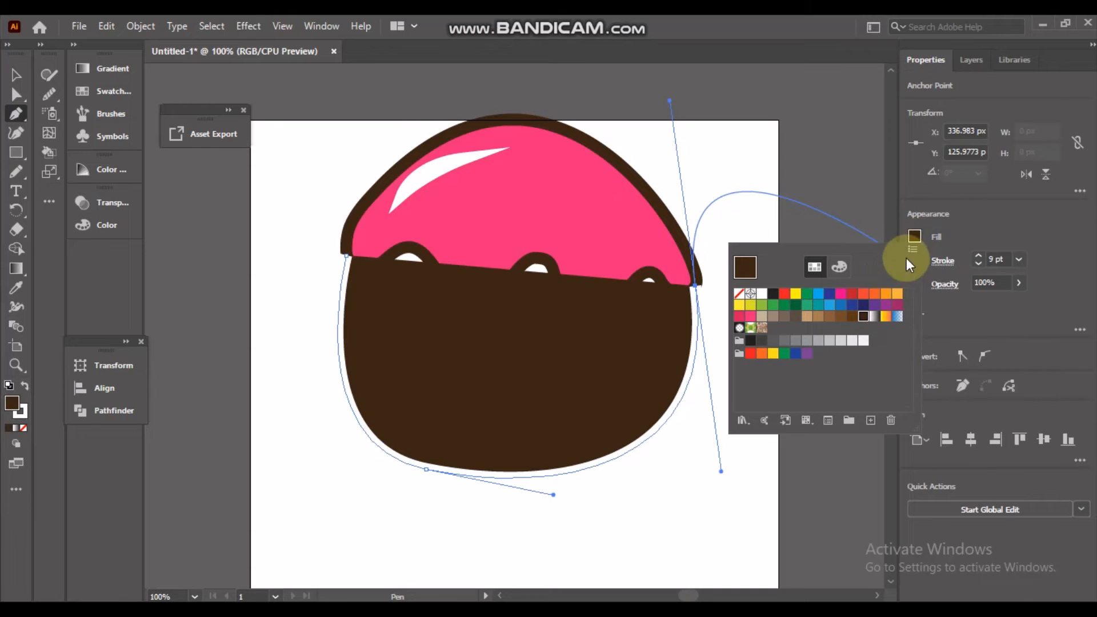
click(917, 236)
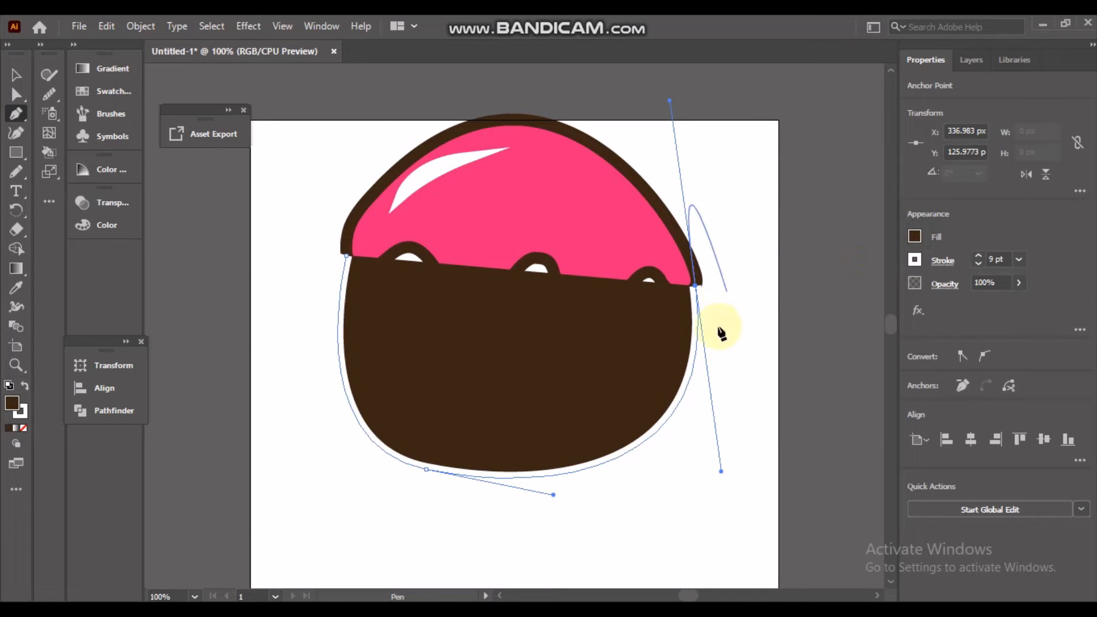
- Close the bowl path with a slightly wider return curve to the left corner, forming a thin crescent outline thickest at its lower left
click(696, 286)
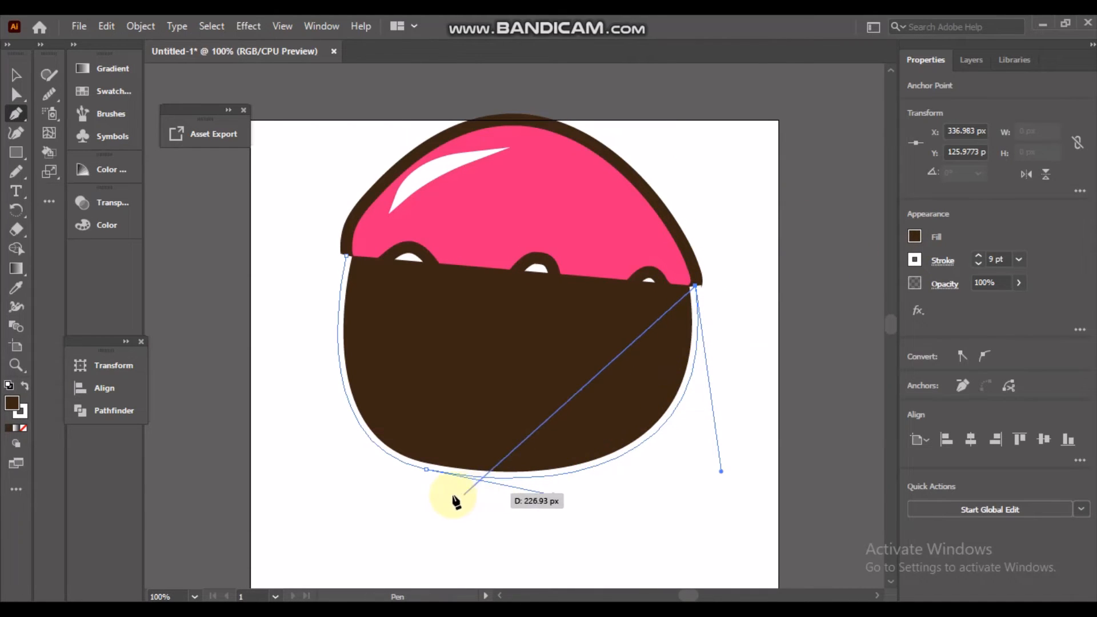
drag(429, 490, 177, 357)
key(ctrl+z)
scroll(564, 362, down, 1)
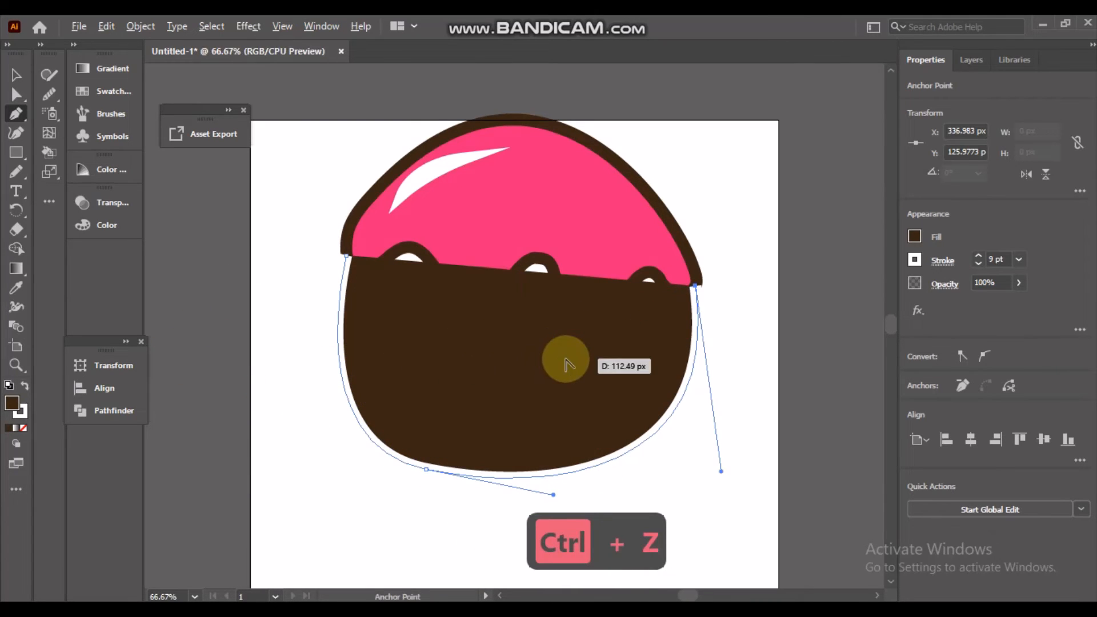
scroll(566, 359, down, 1)
drag(477, 385, 266, 372)
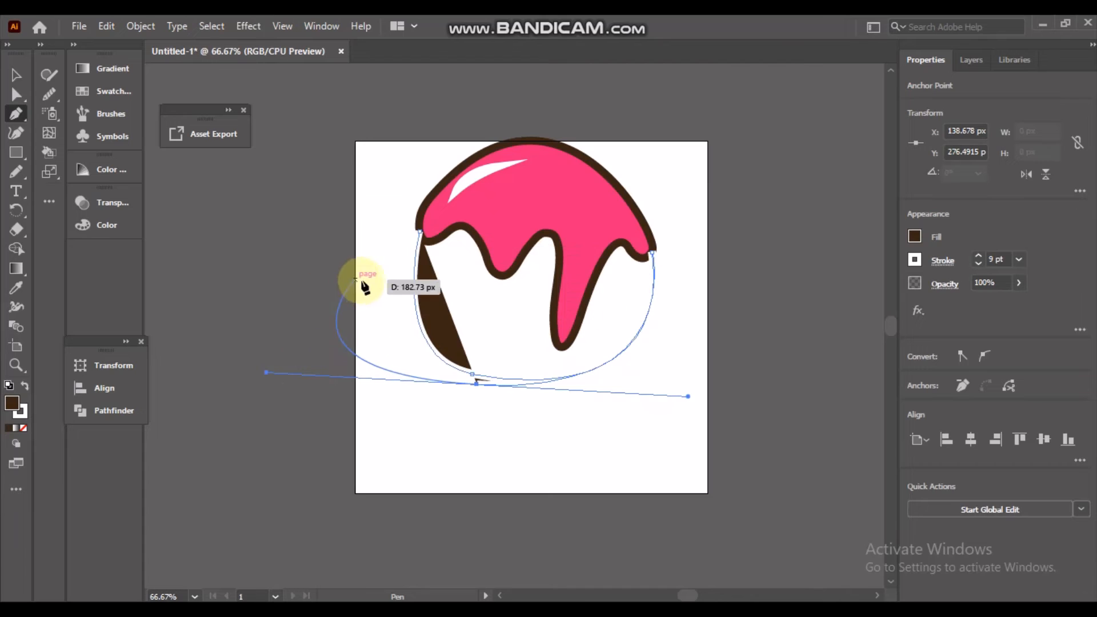
click(476, 384)
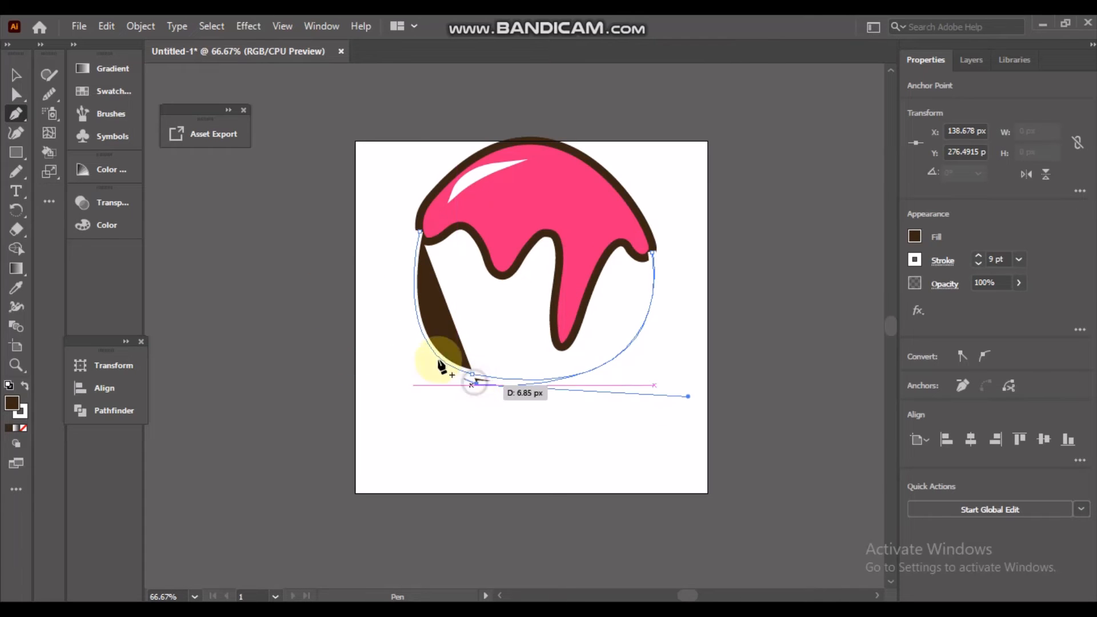
click(420, 233)
drag(423, 232, 440, 189)
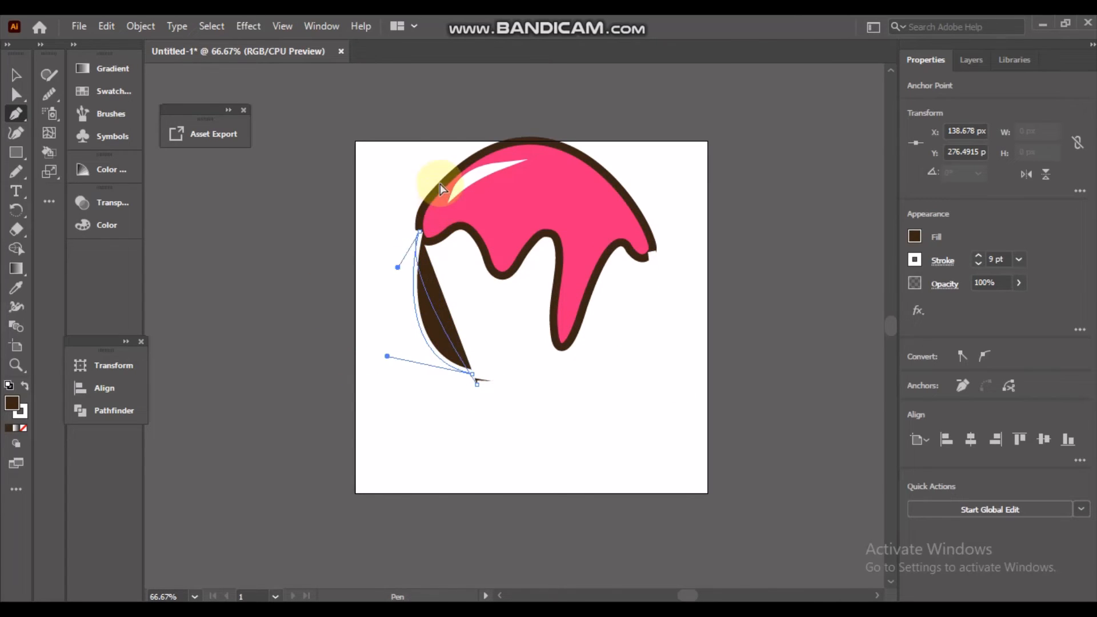
drag(439, 106, 473, 93)
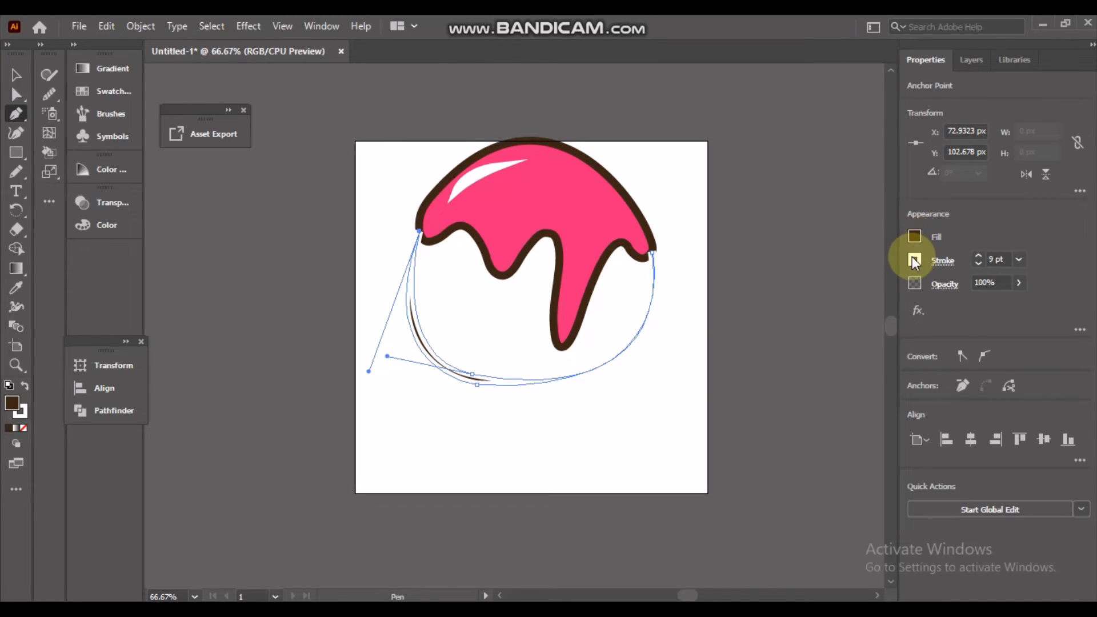
- Remove the white stroke from the bowl outline and deselect it
click(20, 414)
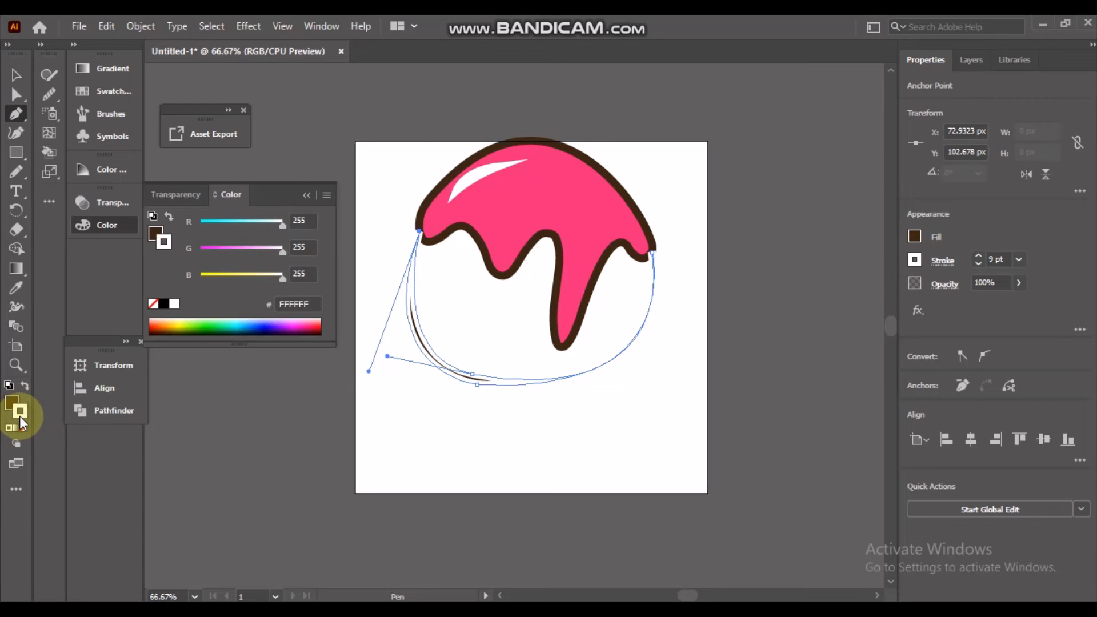
click(21, 428)
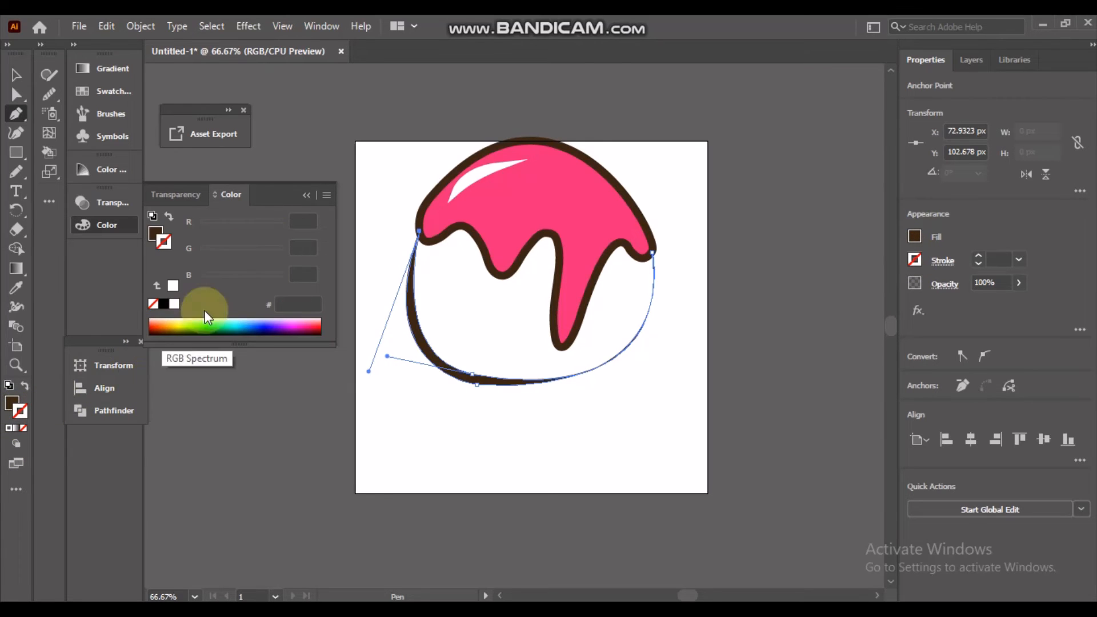
click(306, 195)
key(v)
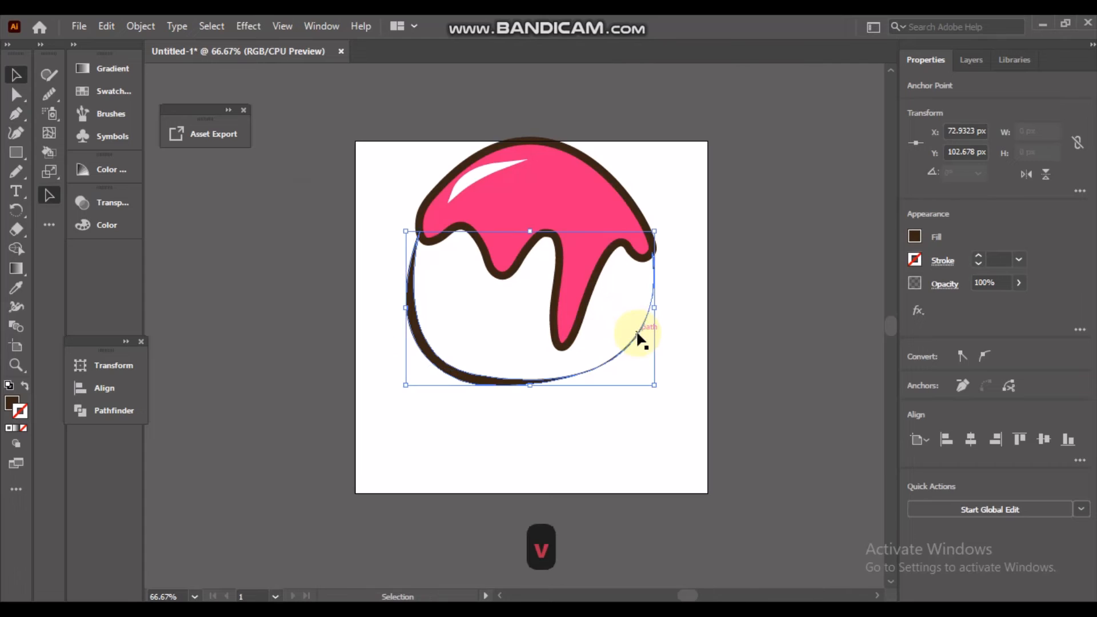
click(638, 422)
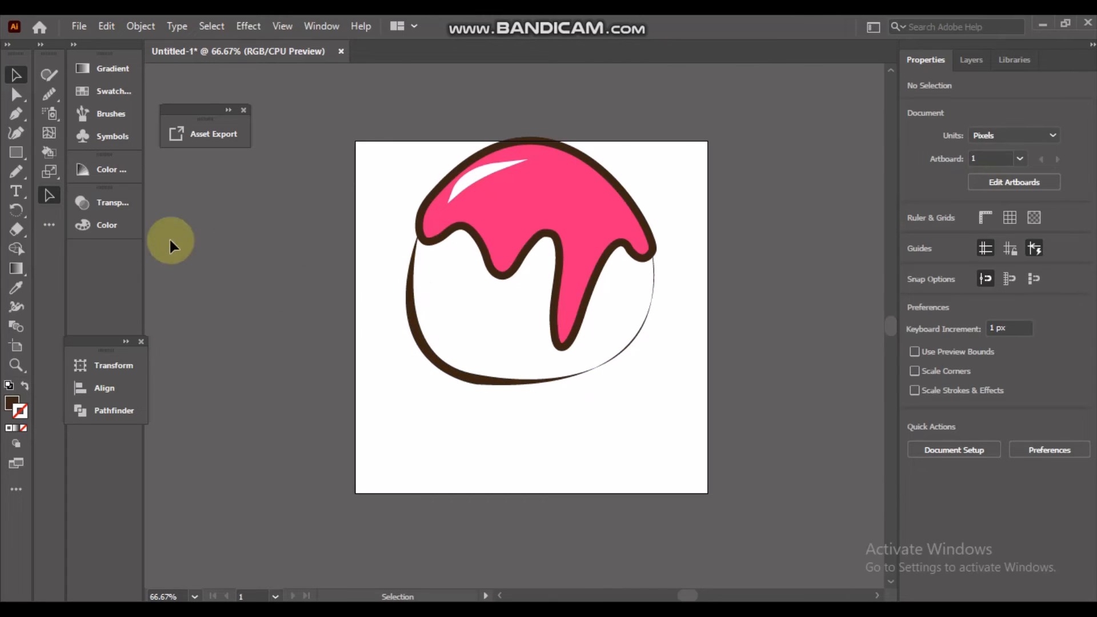
- Draw a closed, thin brown curved fold line with the Pen tool, about 88 x 103 px, from the notch beside the left drip into the bowl
click(17, 113)
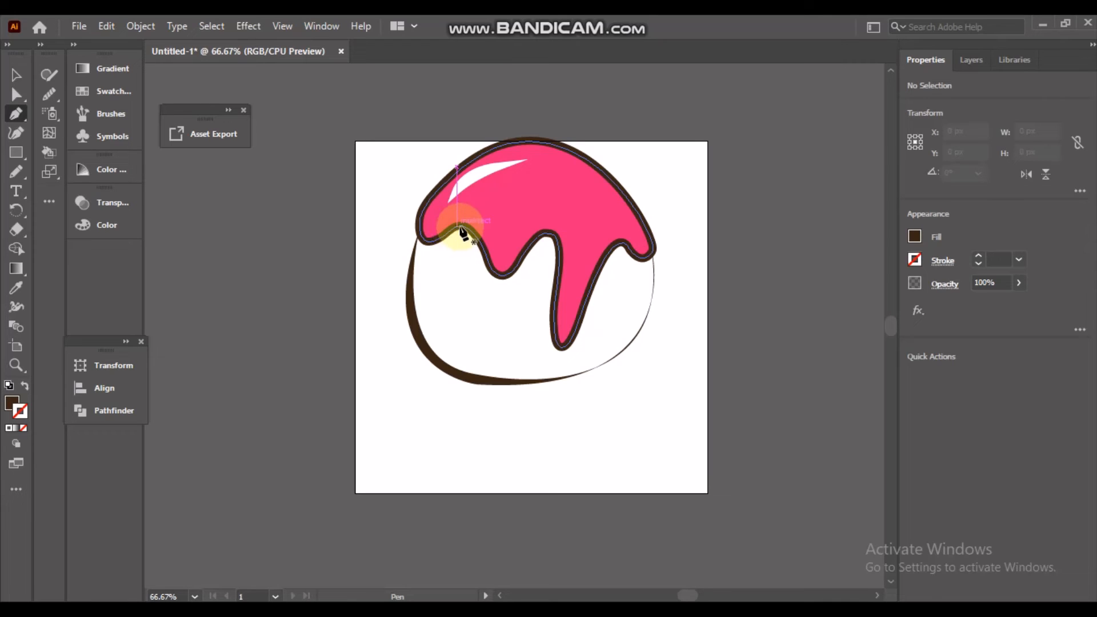
click(462, 227)
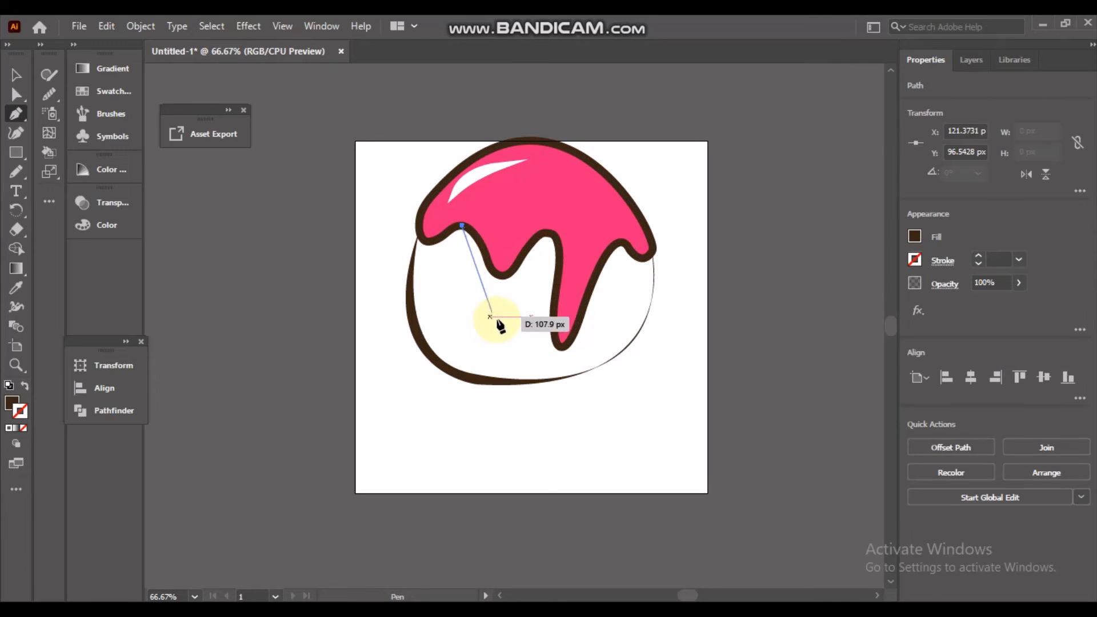
drag(531, 317, 642, 341)
drag(461, 226, 462, 197)
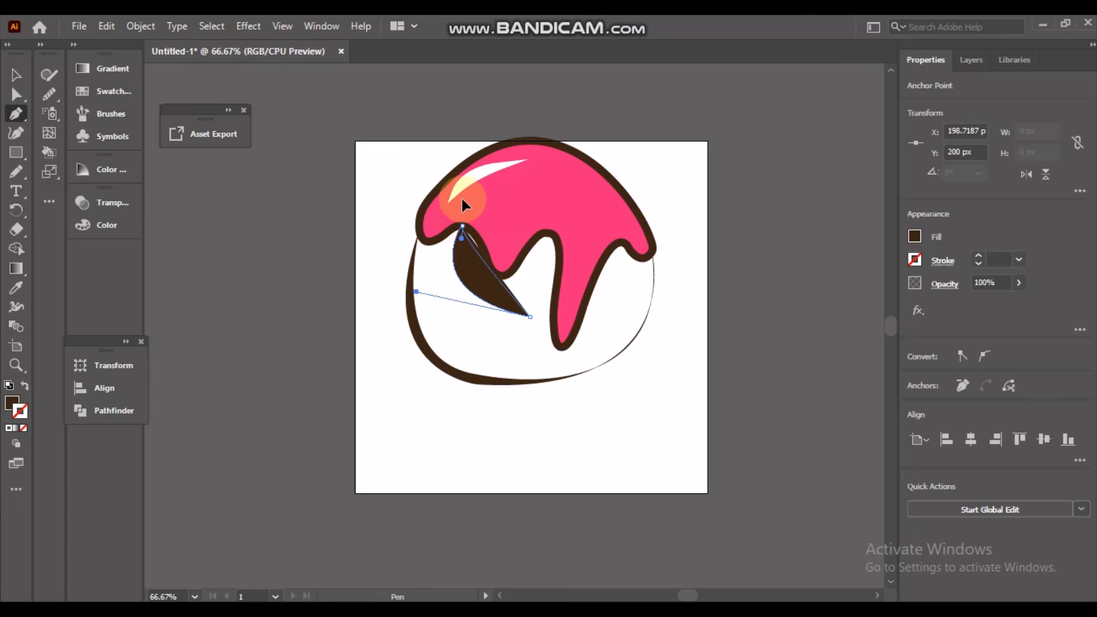
drag(530, 139, 502, 140)
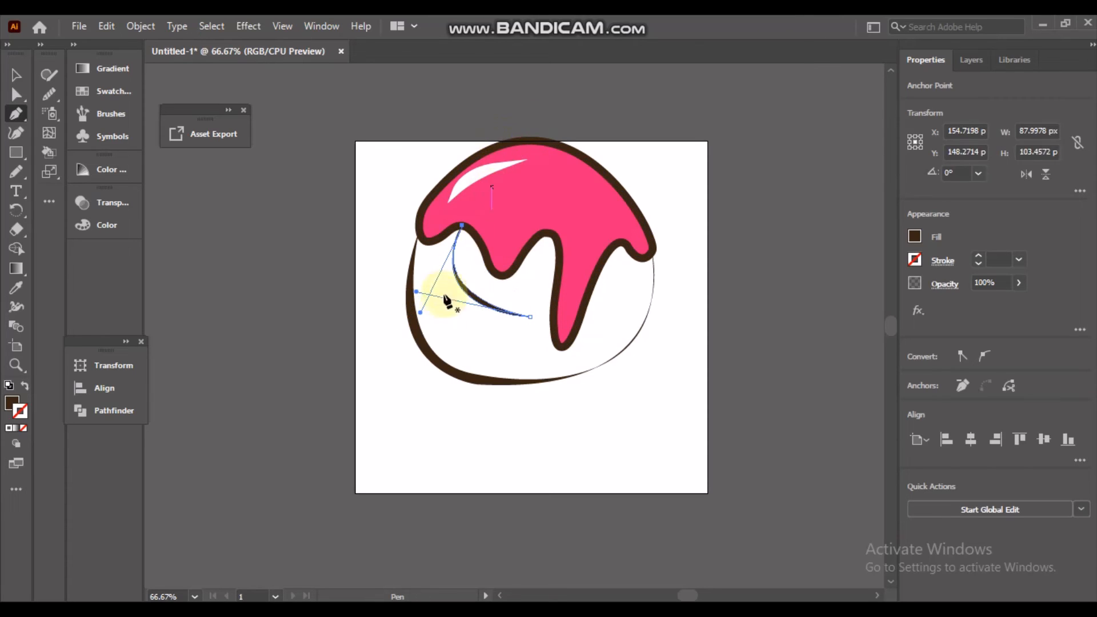
key(v)
click(486, 346)
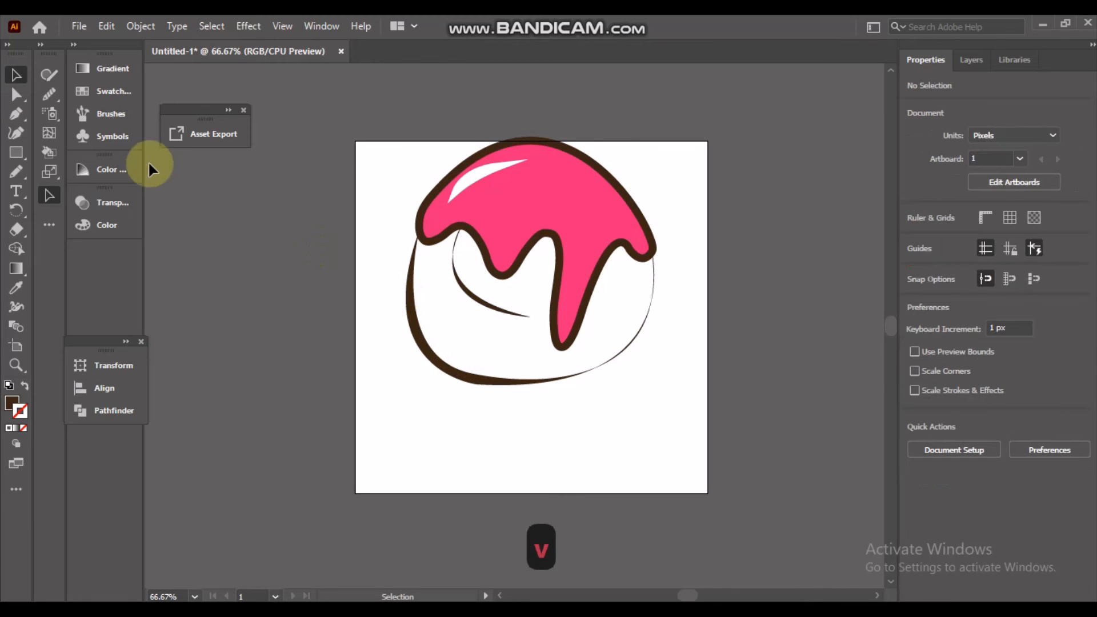
- Draw a smaller closed brown curved line, about 20 x 73 px, between the bowl's left edge and the first fold line
click(19, 112)
click(442, 236)
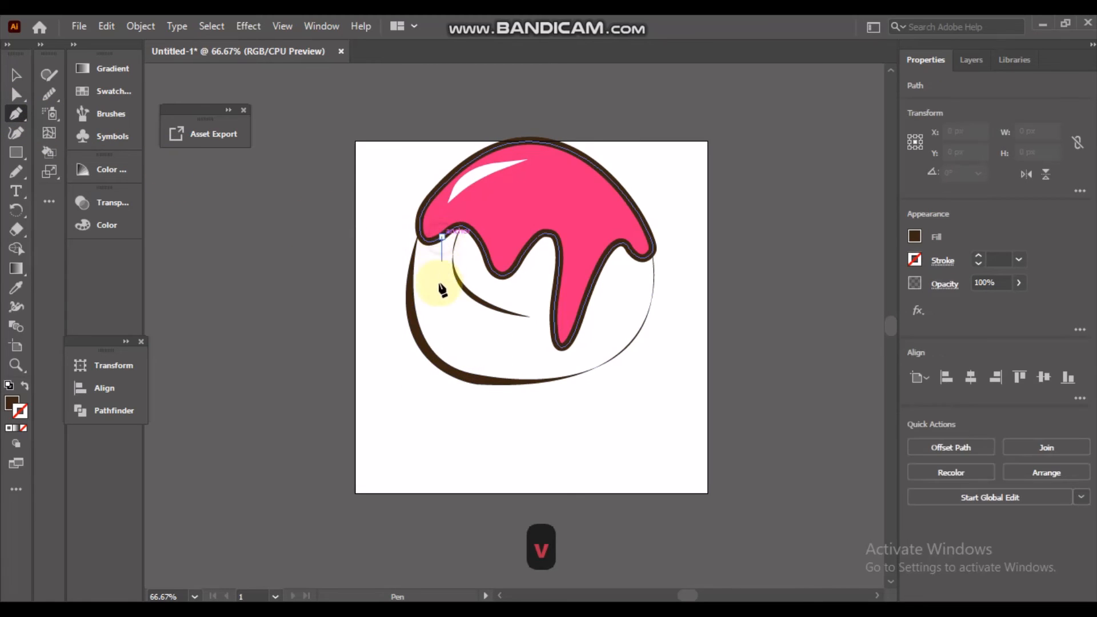
mouse_move(448, 301)
mouse_down()
mouse_move(481, 335)
mouse_move(469, 324)
mouse_move(485, 324)
mouse_move(448, 307)
mouse_up()
drag(442, 236, 475, 203)
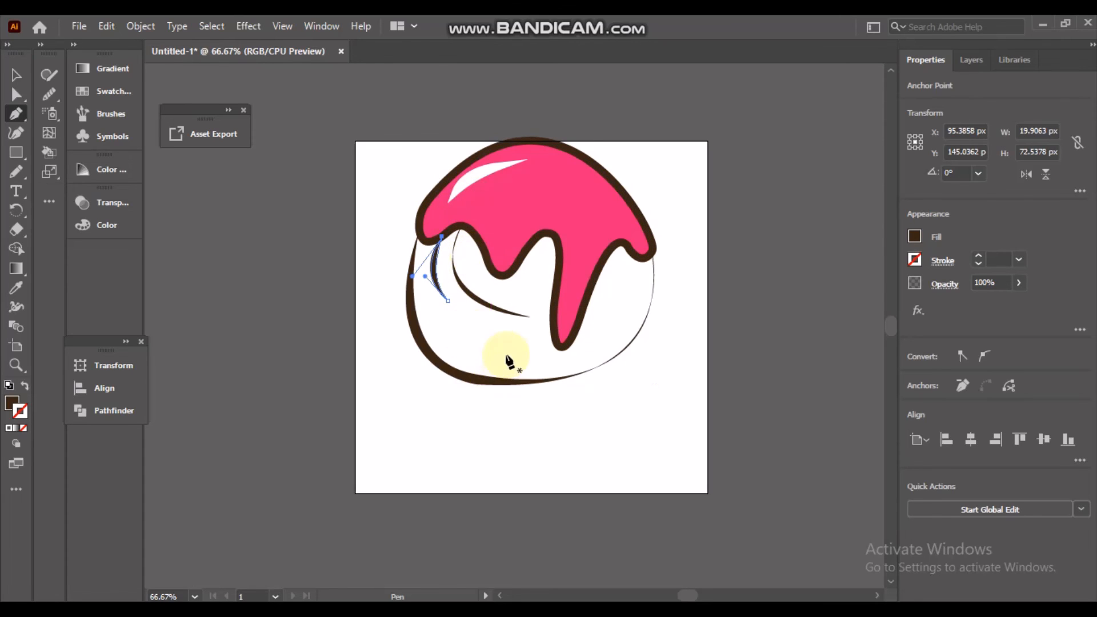
key(v)
click(564, 399)
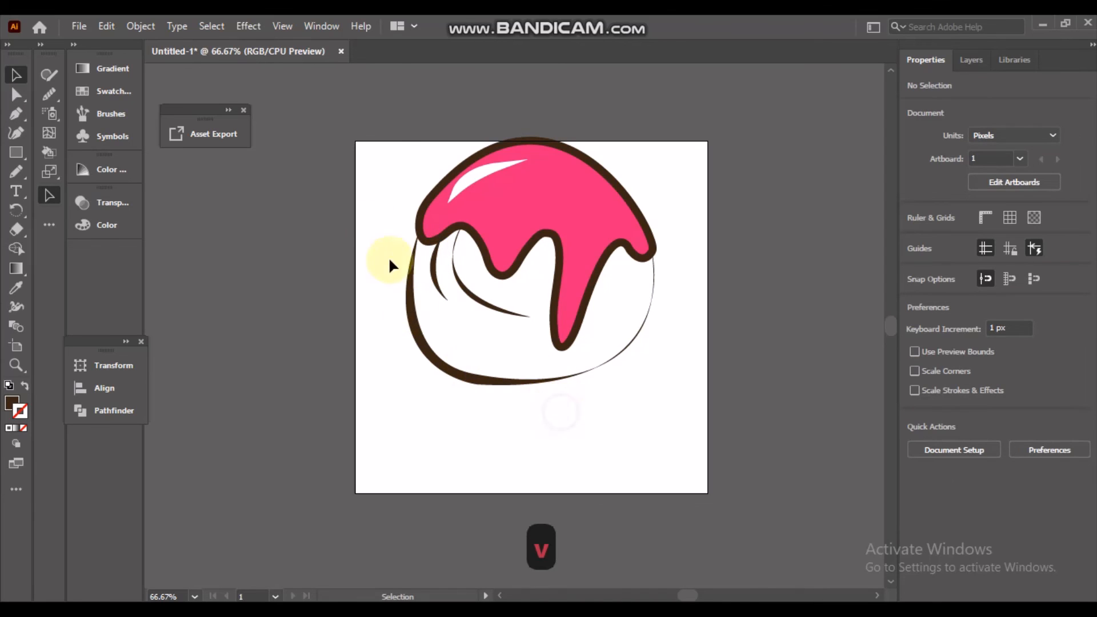
- Group all of the artwork and centre it horizontally and vertically on the artboard
drag(368, 114, 632, 382)
key(ctrl+g)
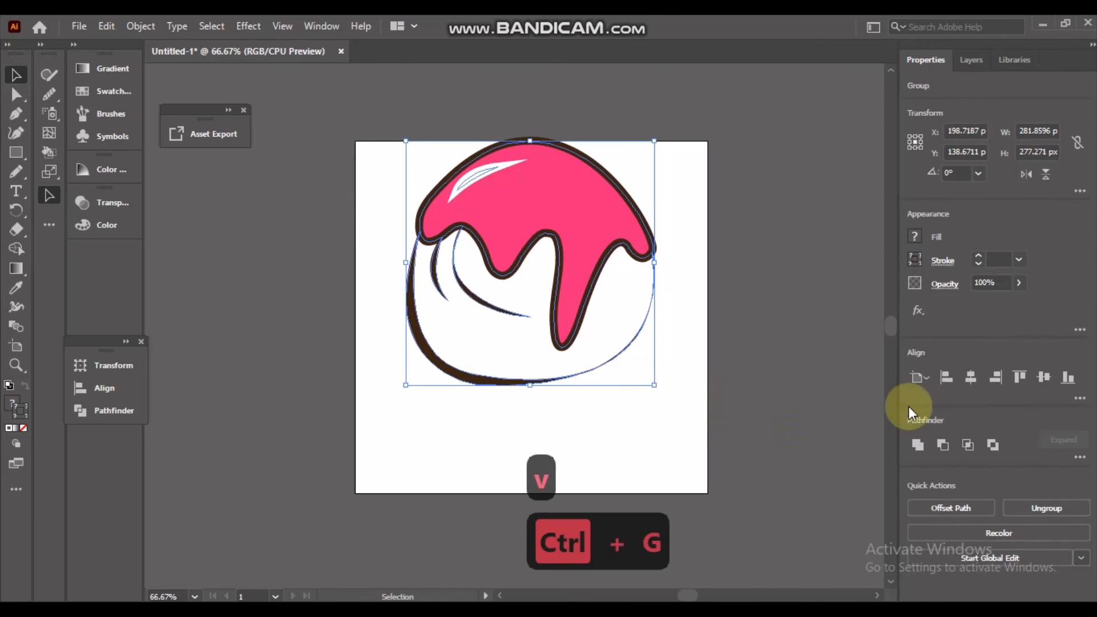
click(970, 377)
click(1044, 377)
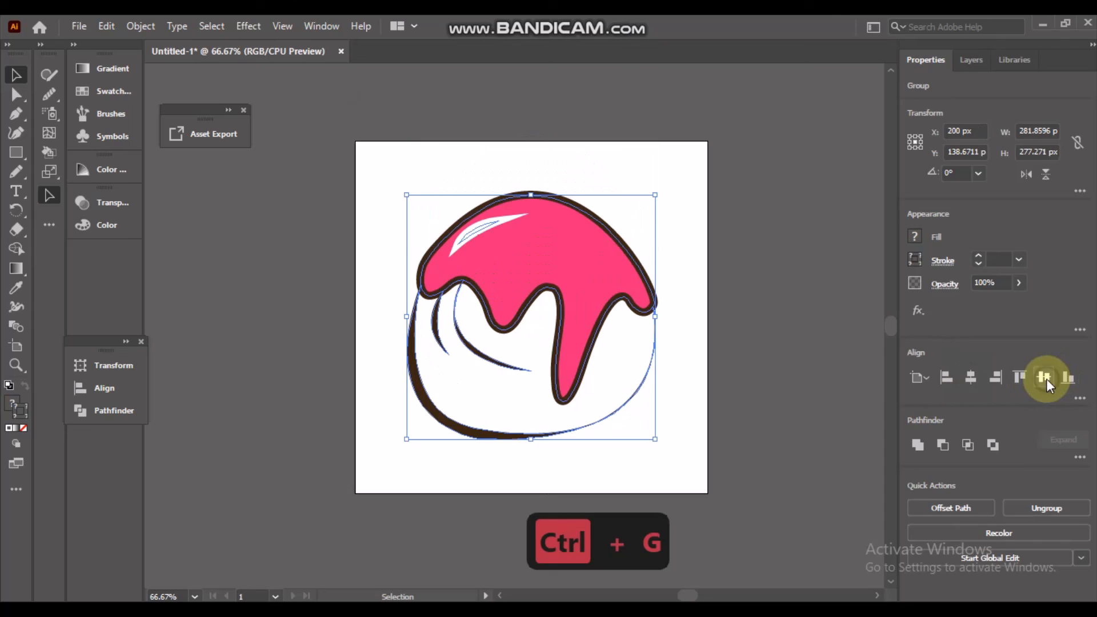
click(702, 373)
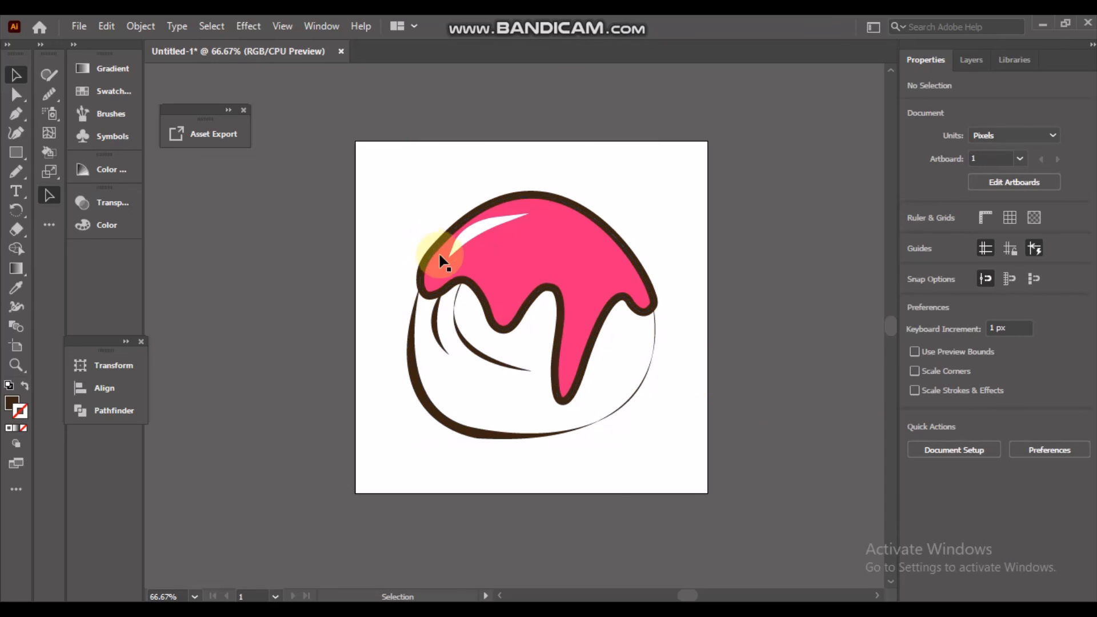
- Export the illustration as a PNG named Icecream, with Use Artboards enabled for all artboards
click(81, 25)
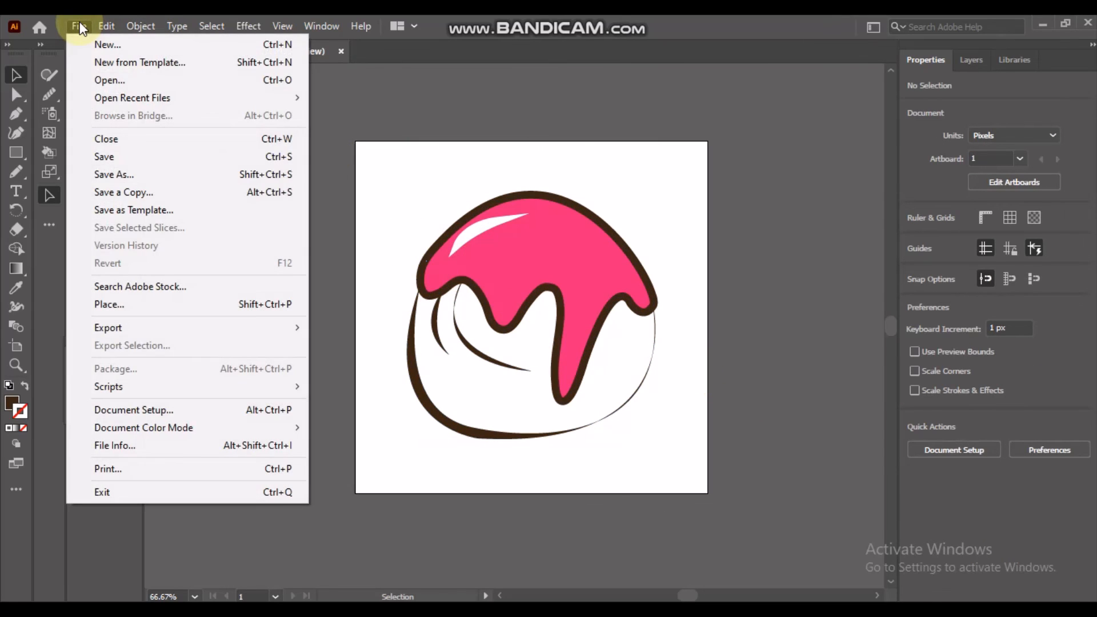
mouse_move(235, 327)
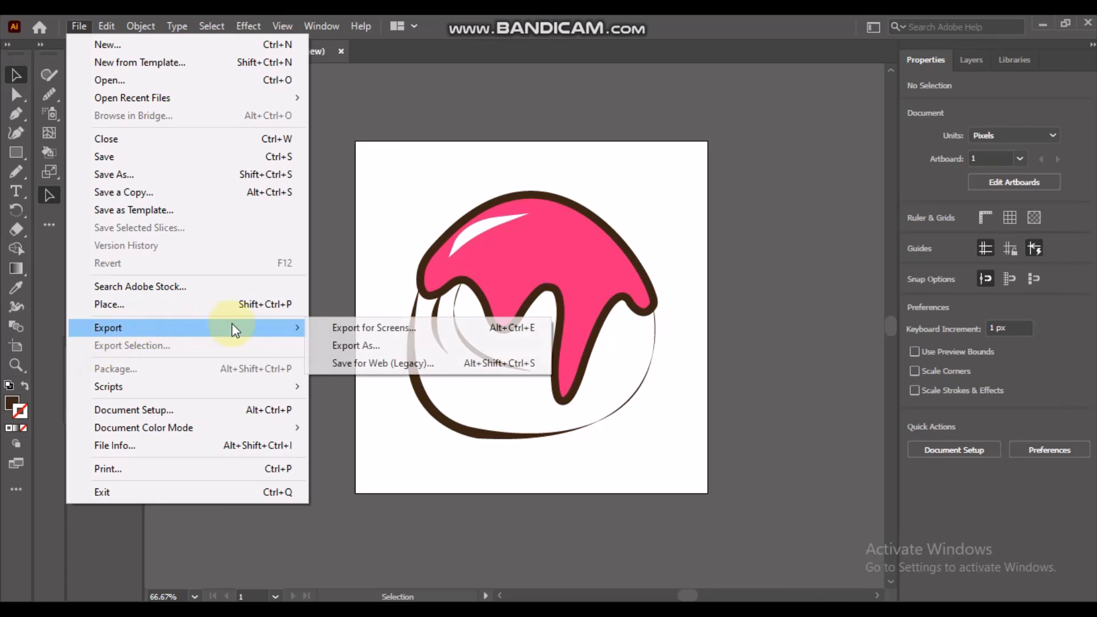
click(369, 346)
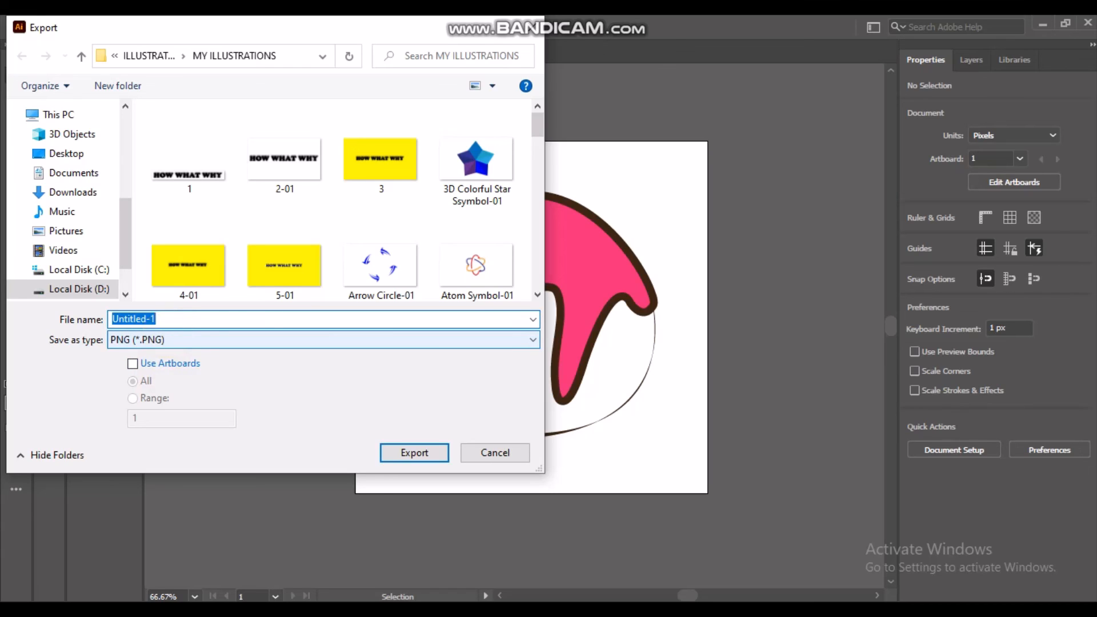
text(Icecream)
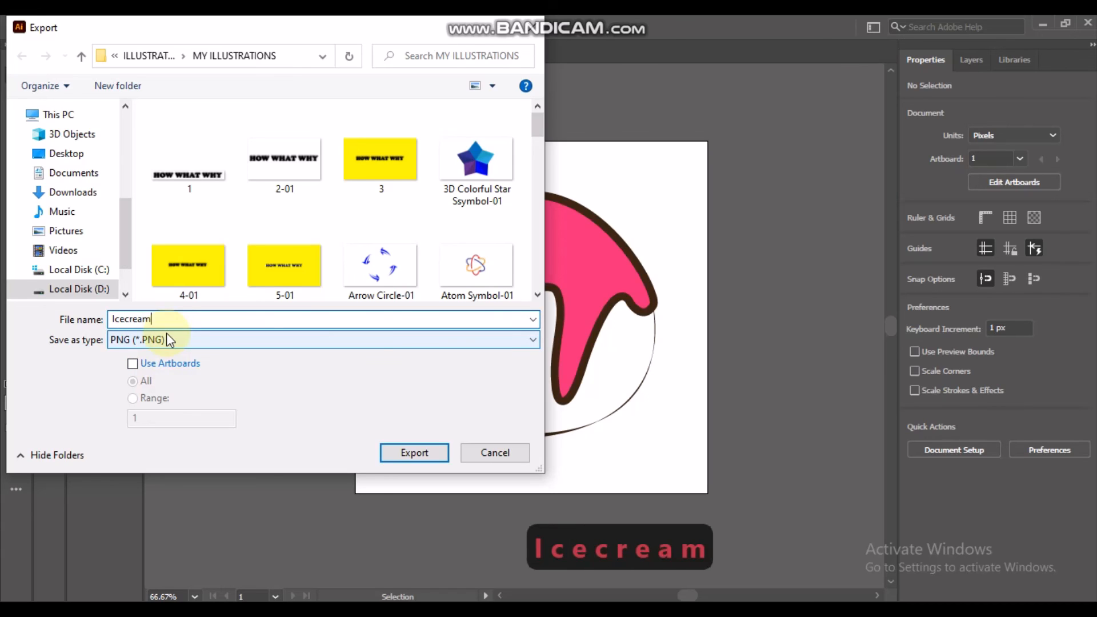
click(133, 363)
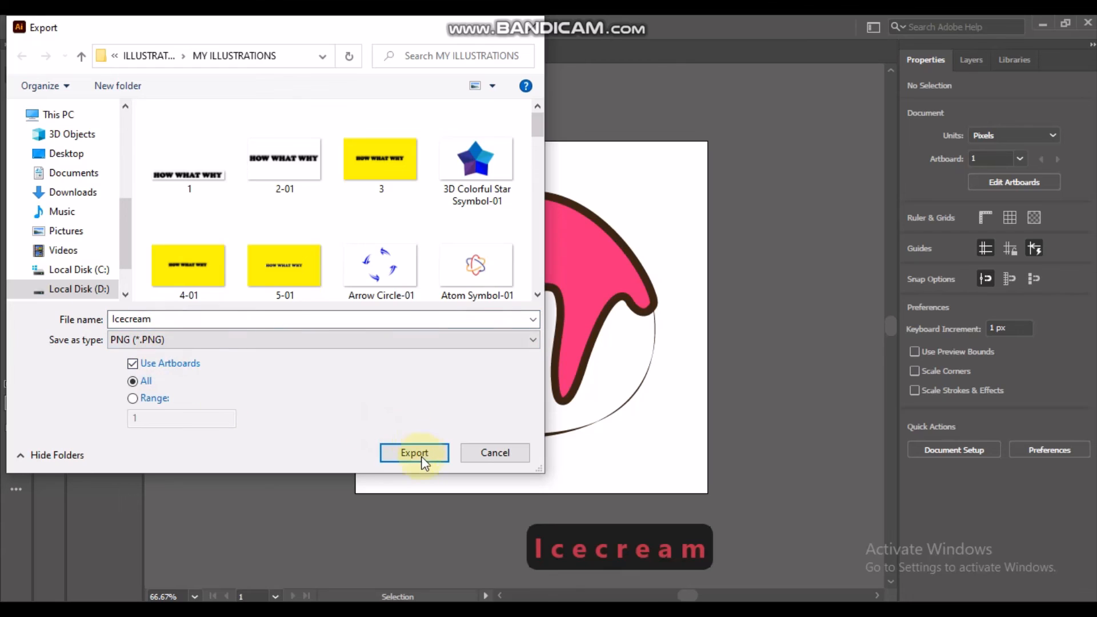
click(415, 453)
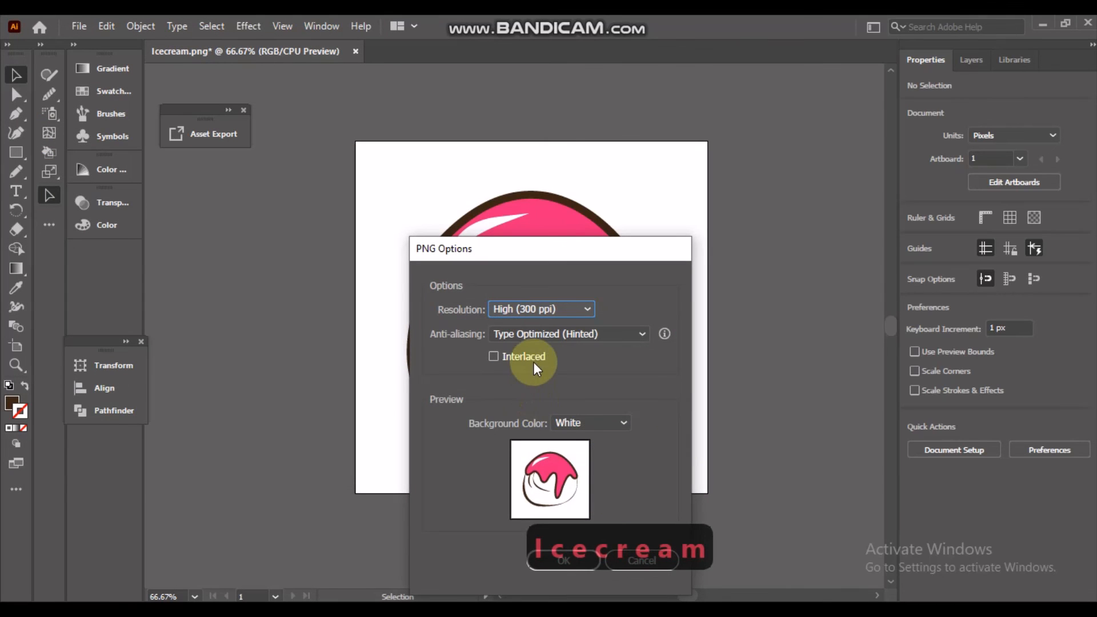